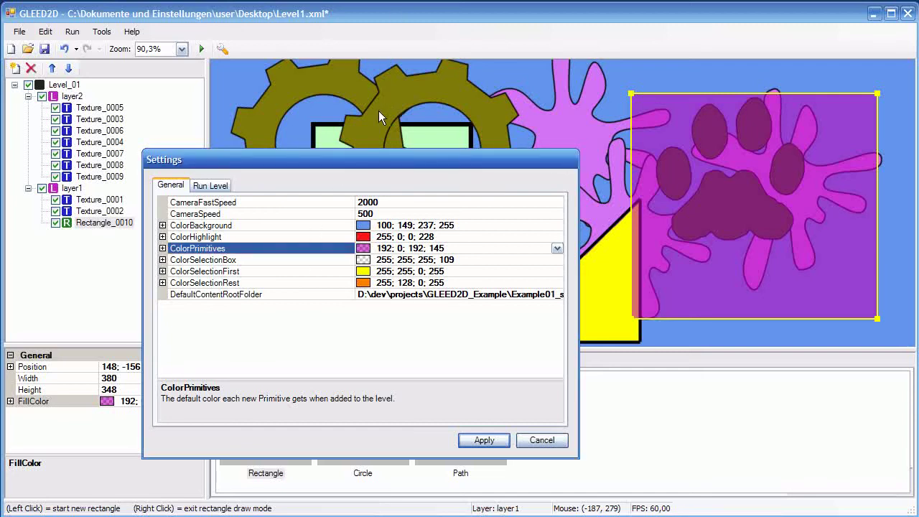
# Dismiss the Settings dialog unchanged and exit rectangle drawing mode.
pyautogui.click(540, 440)
pyautogui.rightClick(504, 292)
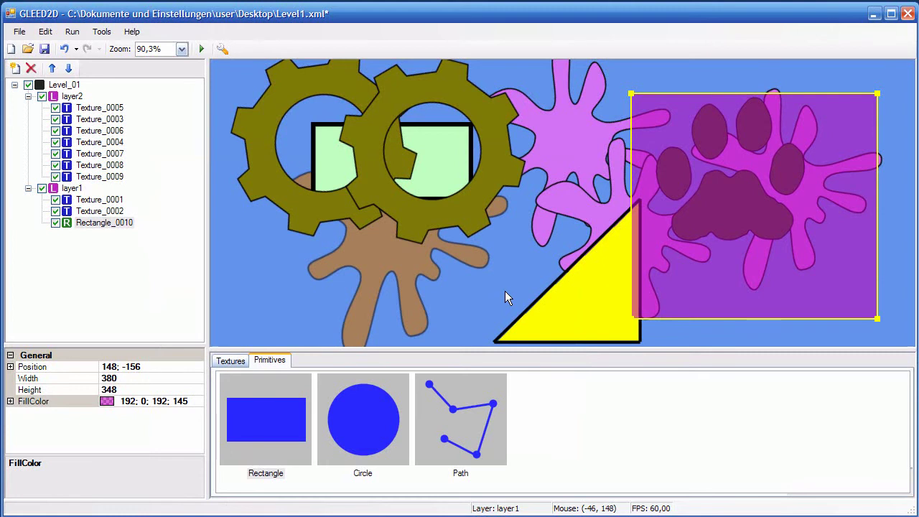
pyautogui.click(505, 292)
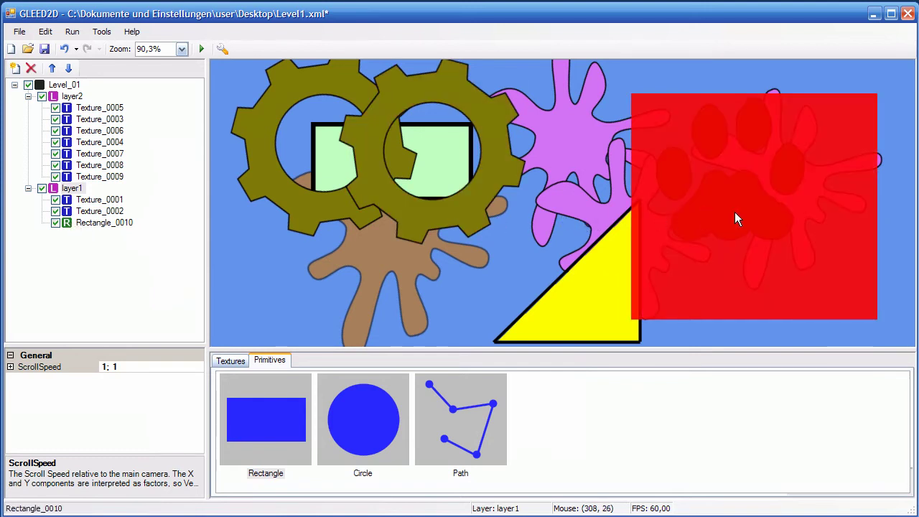
# Move Rectangle_0010 left over the two gears to position -467; -178.
pyautogui.moveTo(734, 219); pyautogui.dragTo(692, 208)
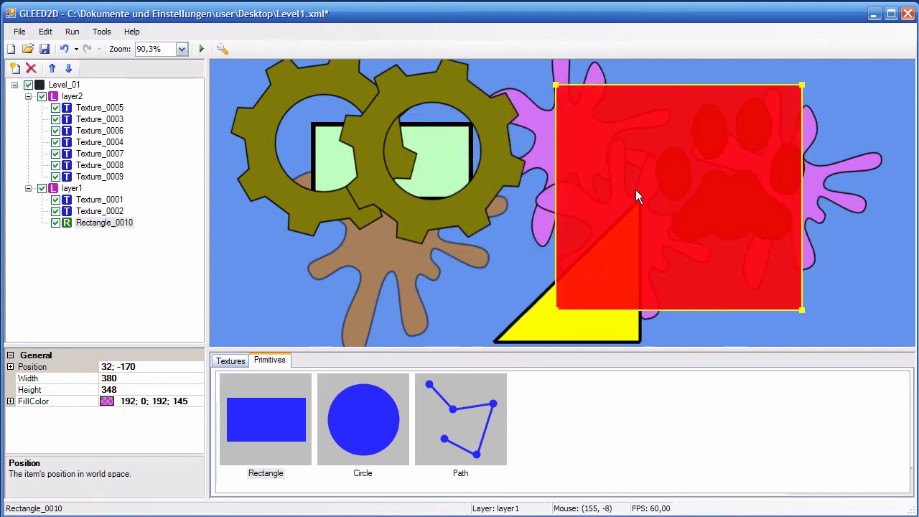
pyautogui.press('r')
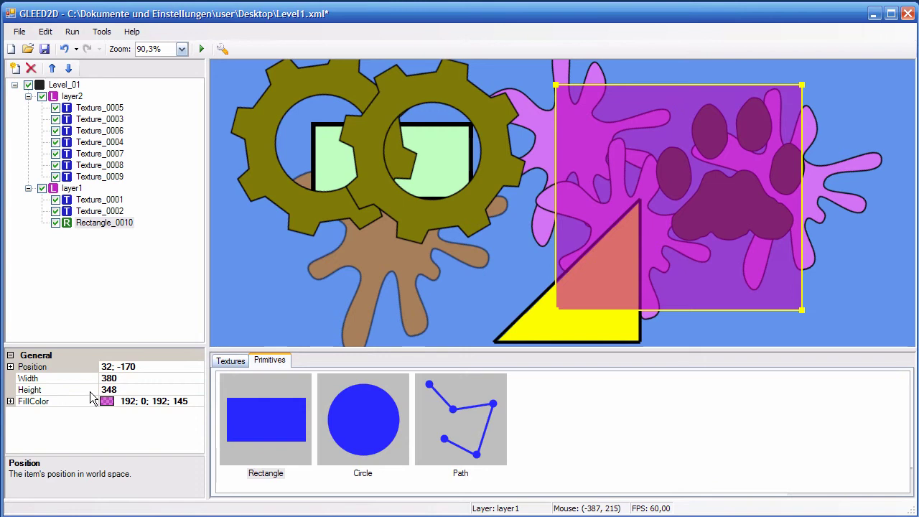
pyautogui.moveTo(678, 195); pyautogui.dragTo(354, 188)
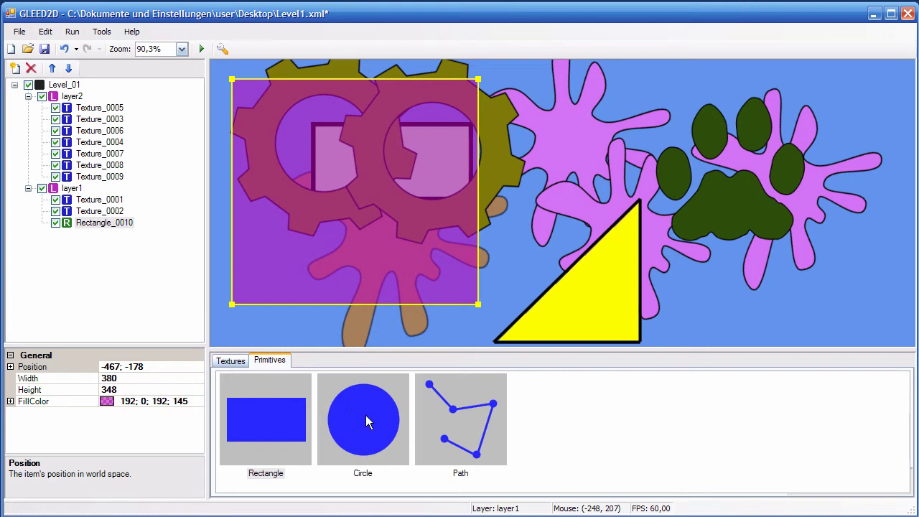
# Draw Circle_0011 below the paw print and adjust its size on the canvas.
pyautogui.click(361, 416)
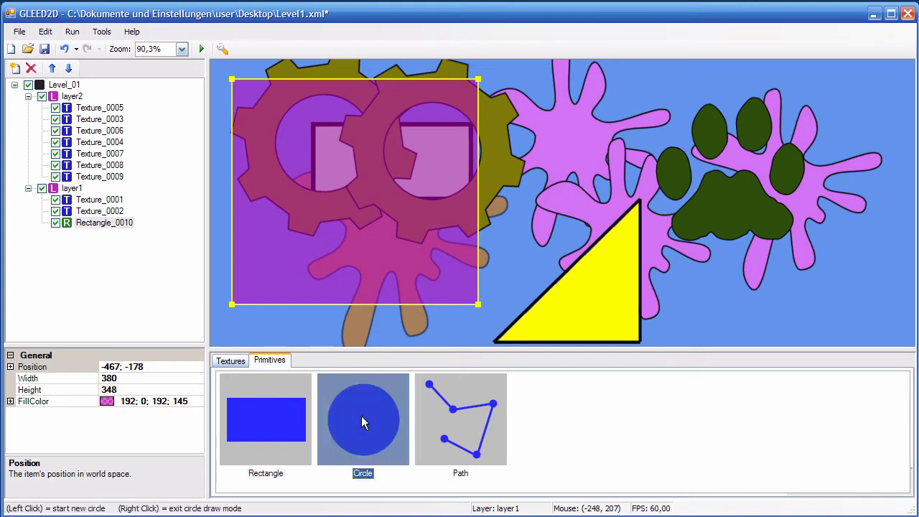
pyautogui.click(714, 286)
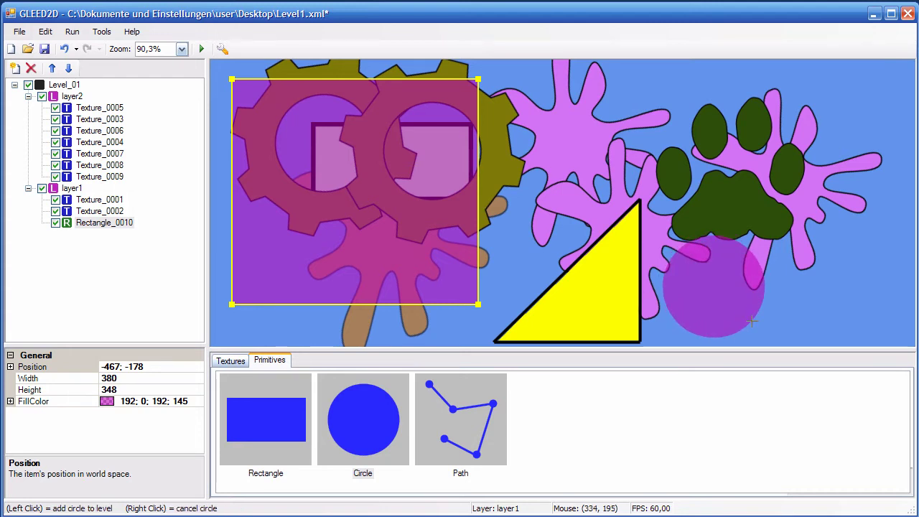
pyautogui.click(751, 321)
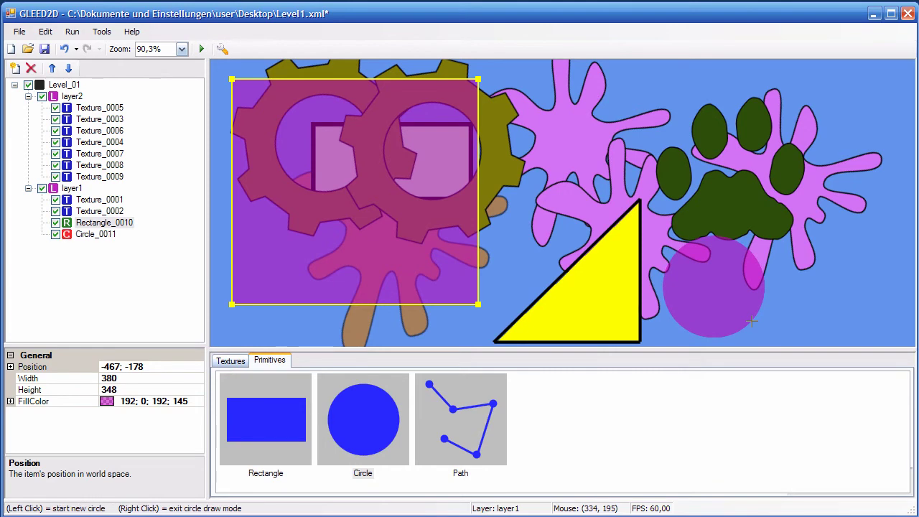
pyautogui.click(96, 234)
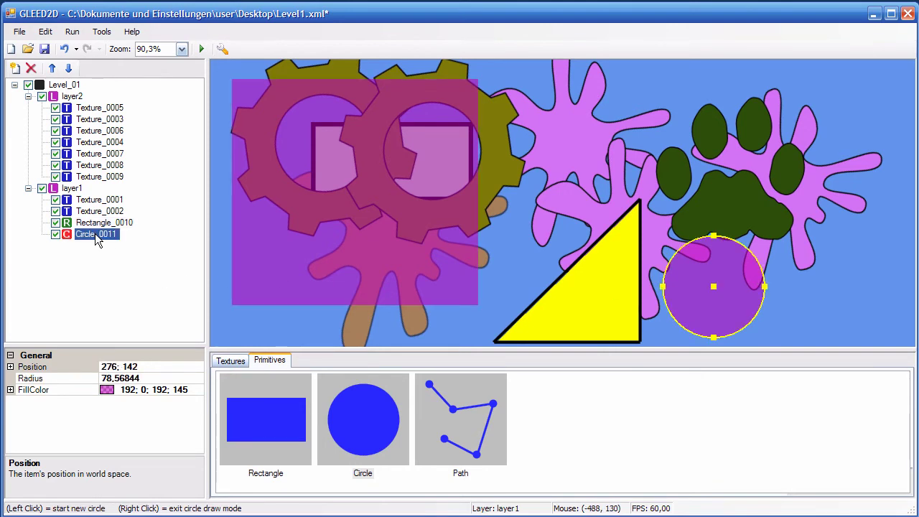
pyautogui.rightClick(737, 269)
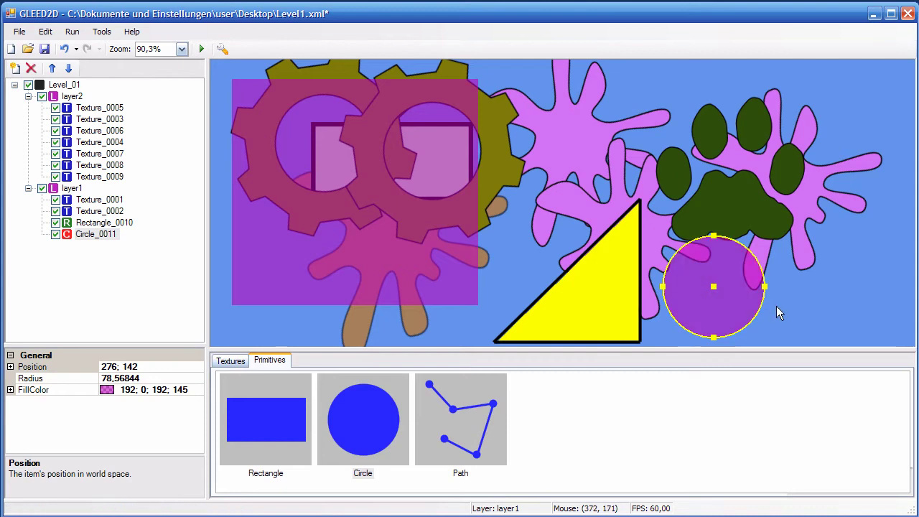
pyautogui.moveTo(783, 303); pyautogui.dragTo(726, 222, button='middle')
pyautogui.moveTo(747, 267)
pyautogui.mouseDown(button='right')
pyautogui.moveTo(819, 180)
pyautogui.moveTo(878, 143)
pyautogui.moveTo(733, 270)
pyautogui.mouseUp(button='right')
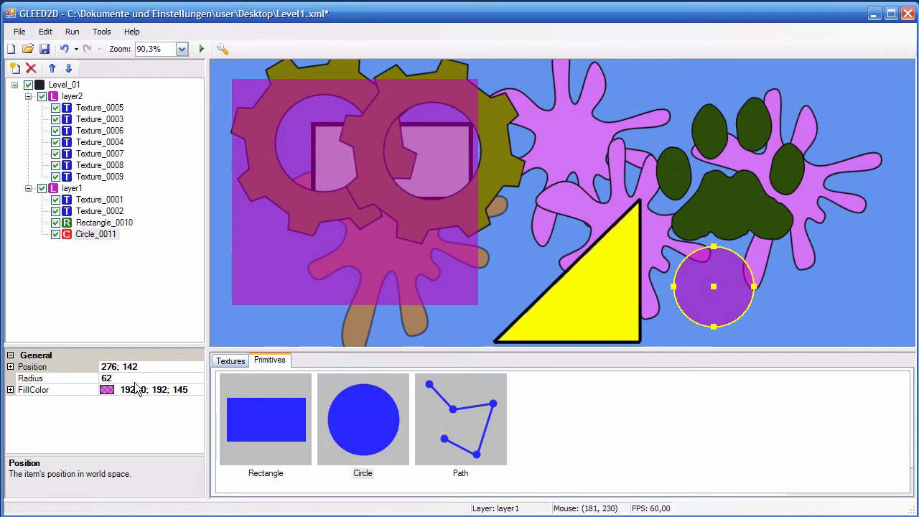
# Set the circle's Radius to 62 and nudge Rectangle_0010 to -423; -171.
pyautogui.click(59, 379)
pyautogui.click(88, 367)
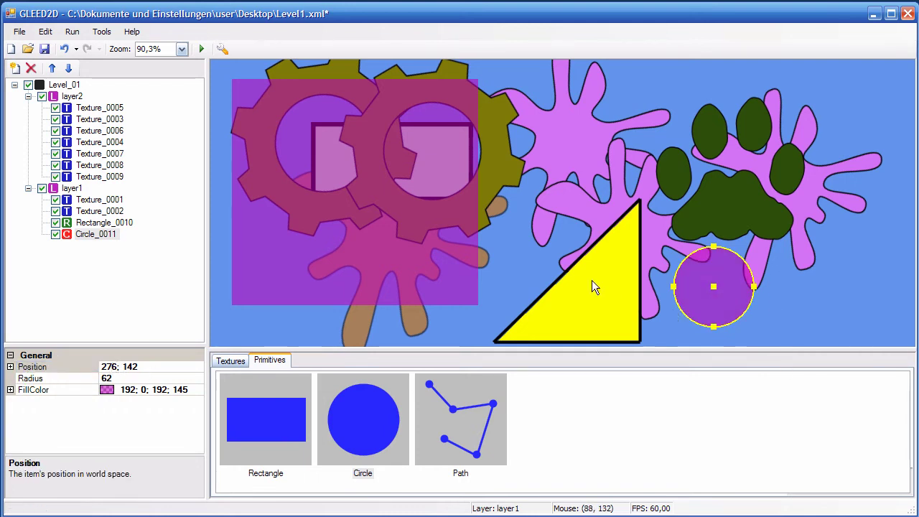
pyautogui.click(413, 222)
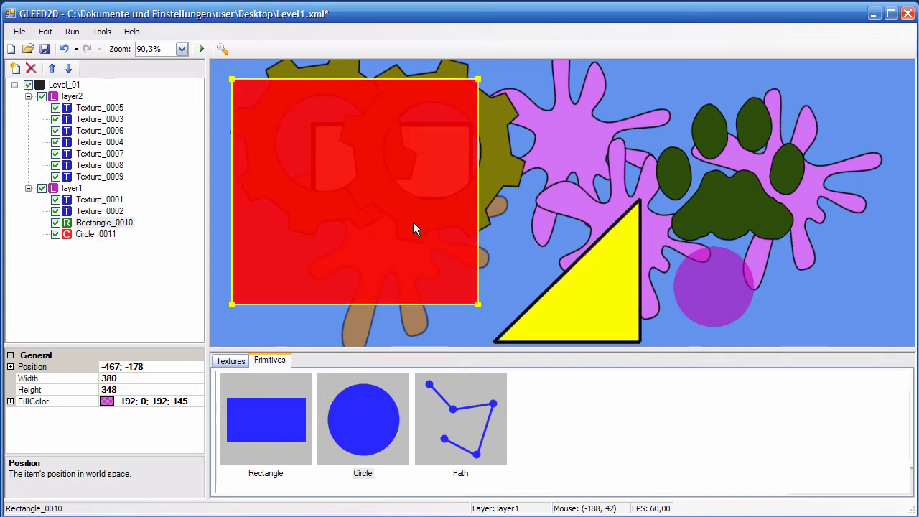
pyautogui.moveTo(405, 124); pyautogui.dragTo(434, 127)
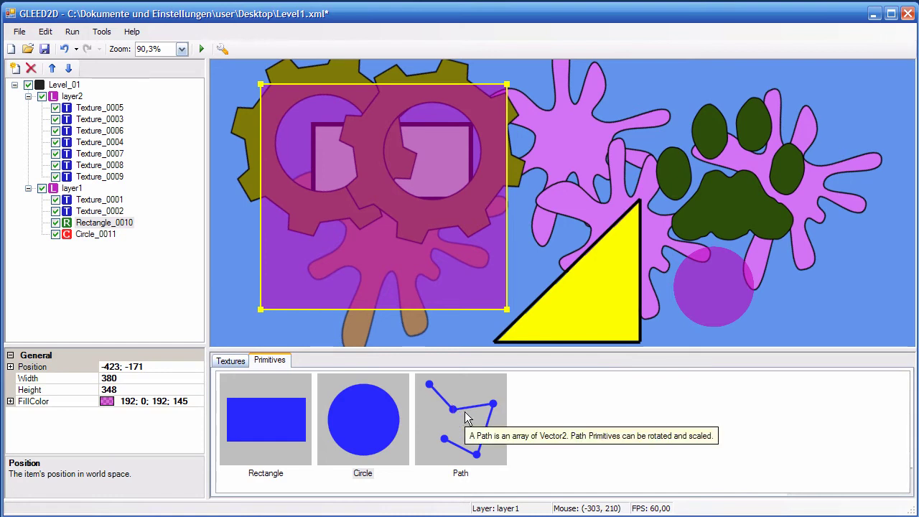
# Draw a five-point open path, Path_0012, along the level's right side.
pyautogui.click(460, 418)
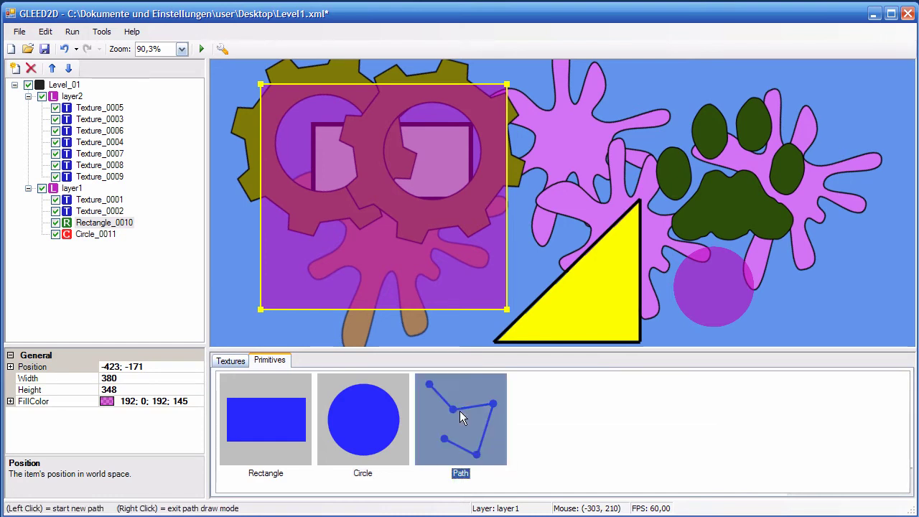
pyautogui.click(669, 82)
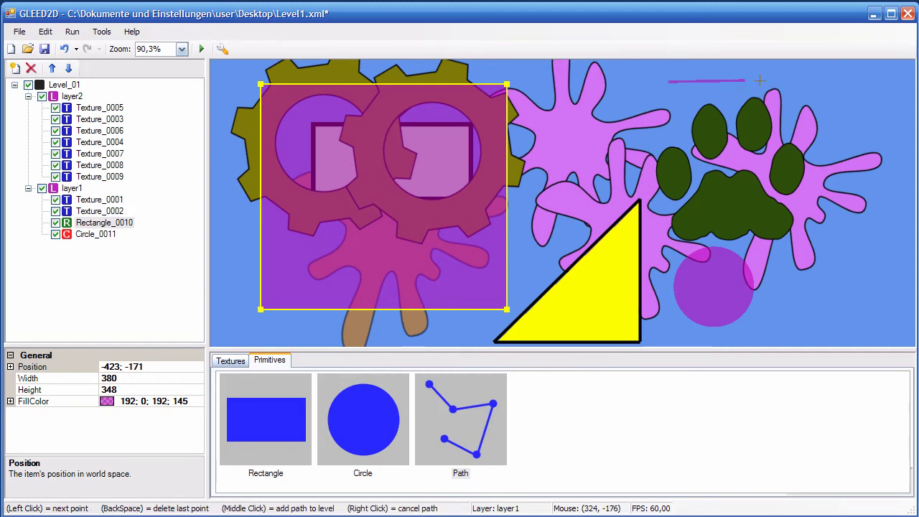
pyautogui.click(838, 73)
pyautogui.click(902, 147)
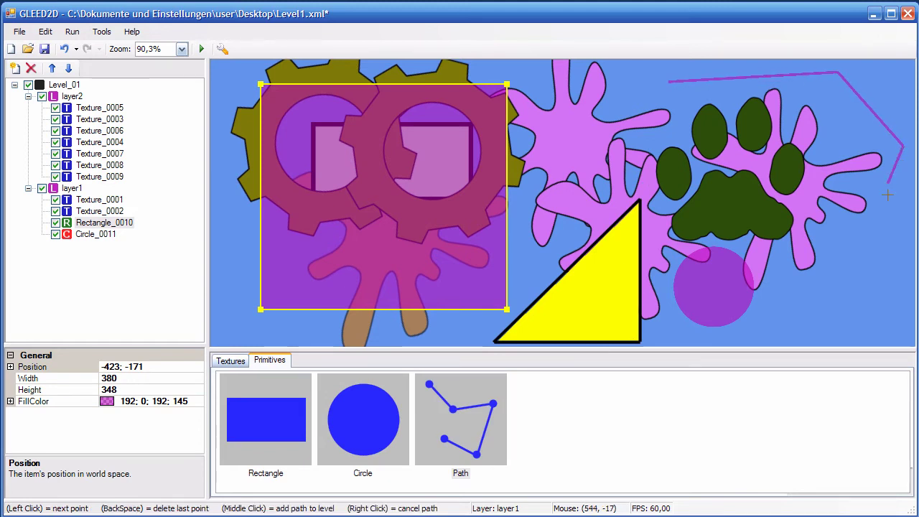
pyautogui.click(865, 291)
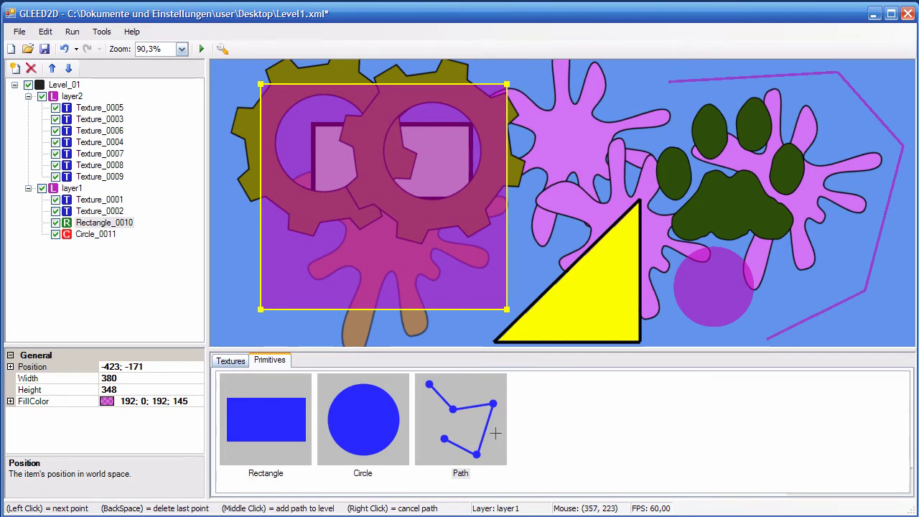
pyautogui.middleClick(795, 320)
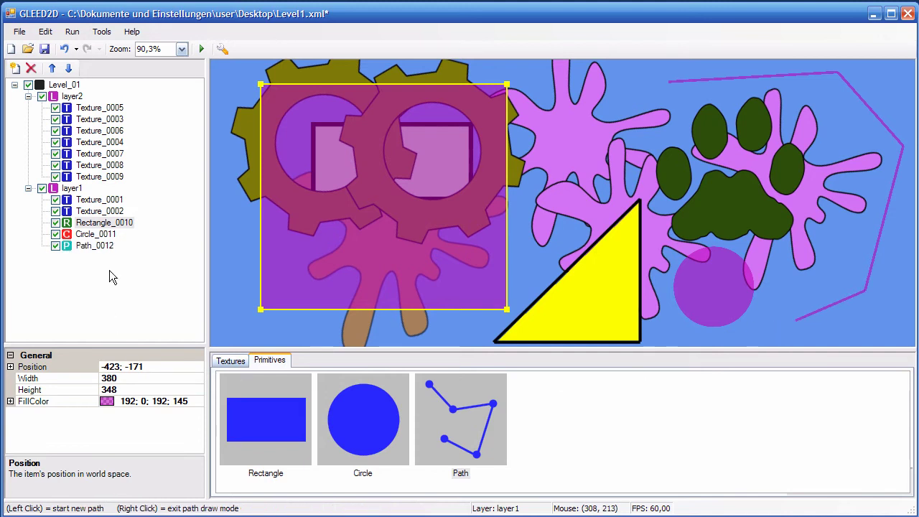
pyautogui.click(95, 246)
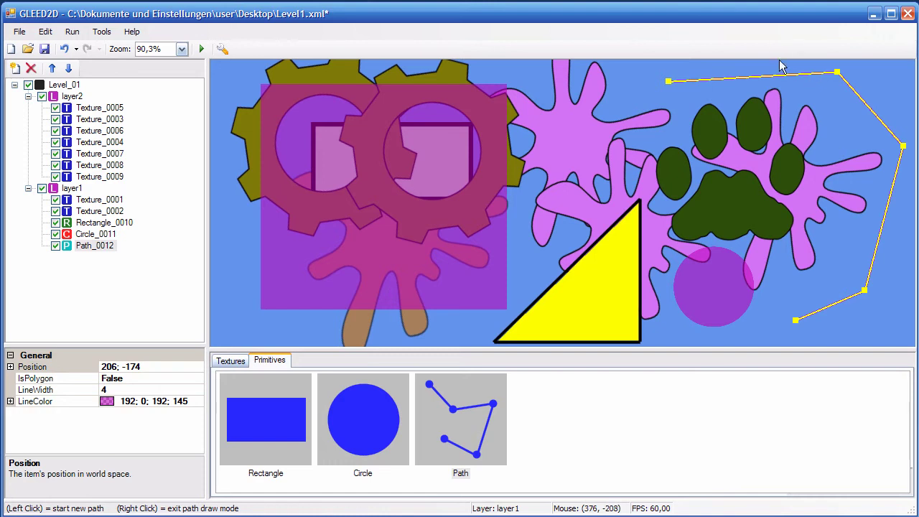
# Rotate Path_0012 and rescale it about its first point.
pyautogui.rightClick(809, 101)
pyautogui.press('r')
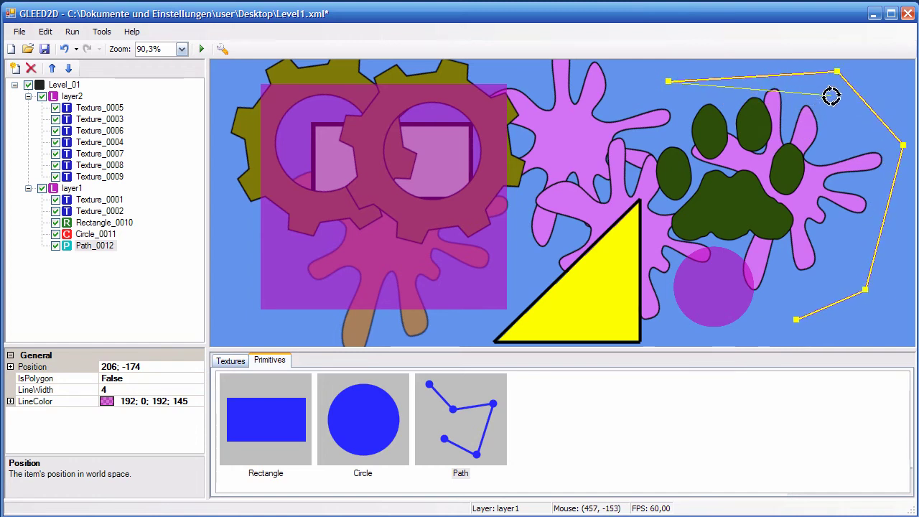
pyautogui.click(831, 95)
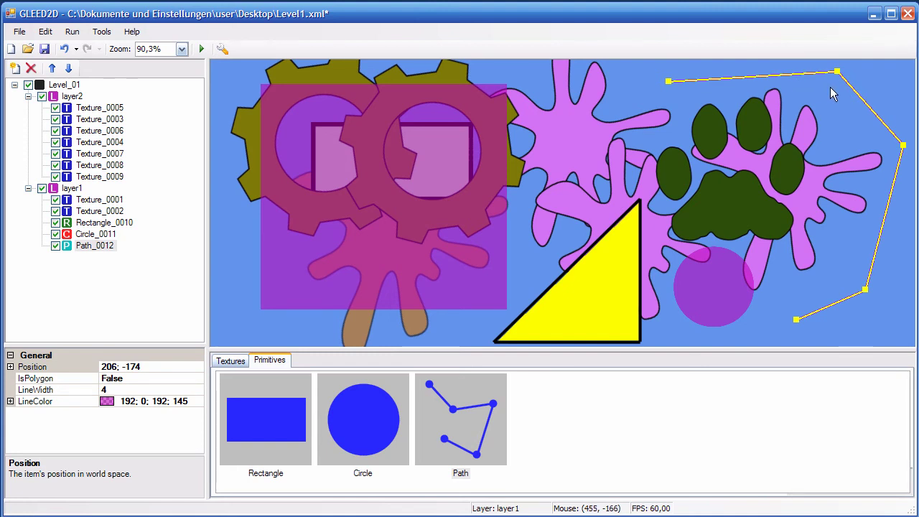
pyautogui.press('r')
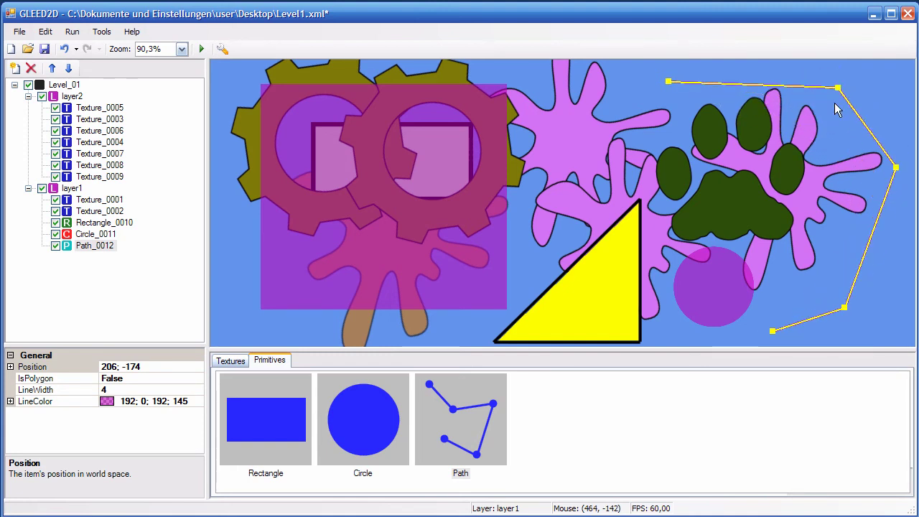
pyautogui.press('t')
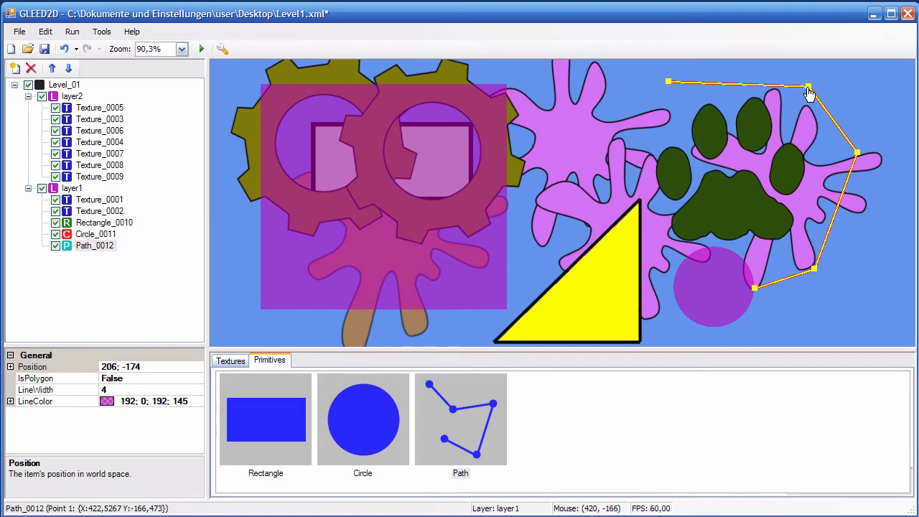
# Drag Path_0012's four outer vertices up and right around the paw print's right side.
pyautogui.moveTo(809, 88); pyautogui.dragTo(807, 69)
pyautogui.moveTo(857, 152); pyautogui.dragTo(885, 129)
pyautogui.moveTo(813, 268); pyautogui.dragTo(887, 241)
pyautogui.moveTo(756, 289); pyautogui.dragTo(848, 275)
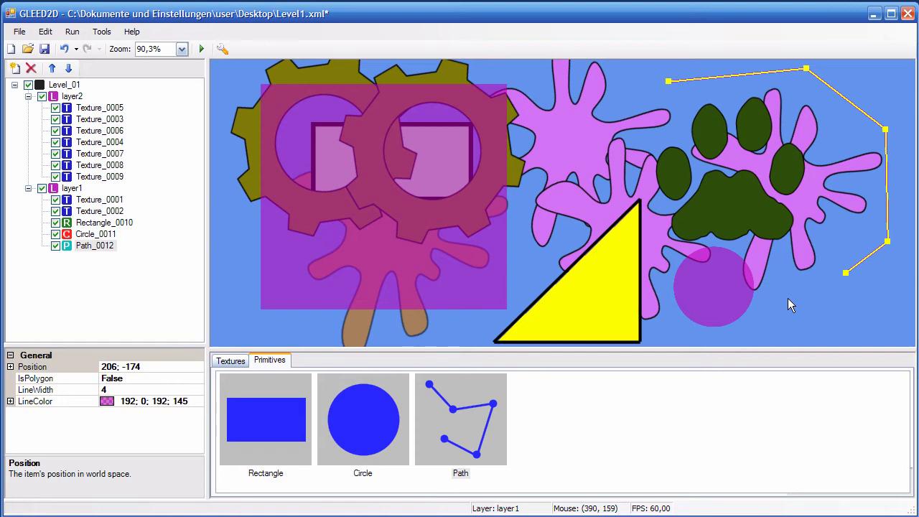
pyautogui.click(108, 223)
pyautogui.click(99, 234)
pyautogui.click(99, 246)
pyautogui.click(99, 235)
pyautogui.click(101, 224)
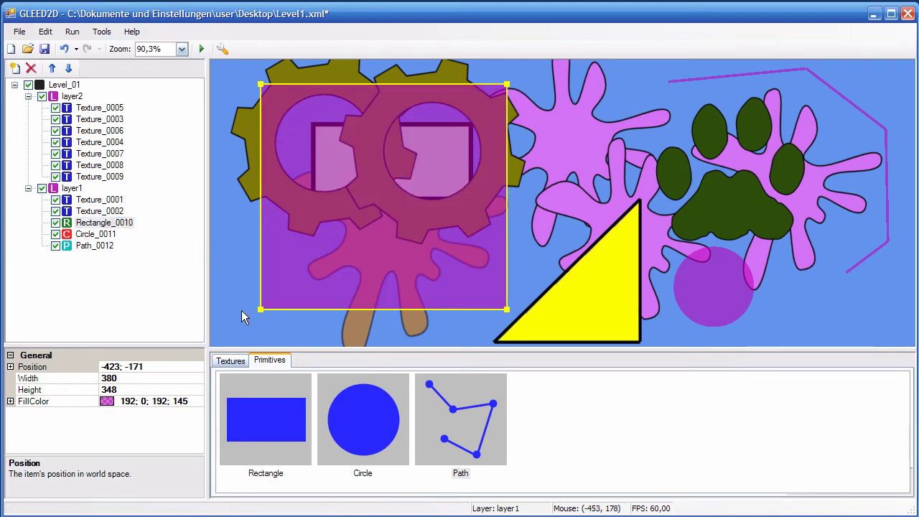
pyautogui.click(241, 310)
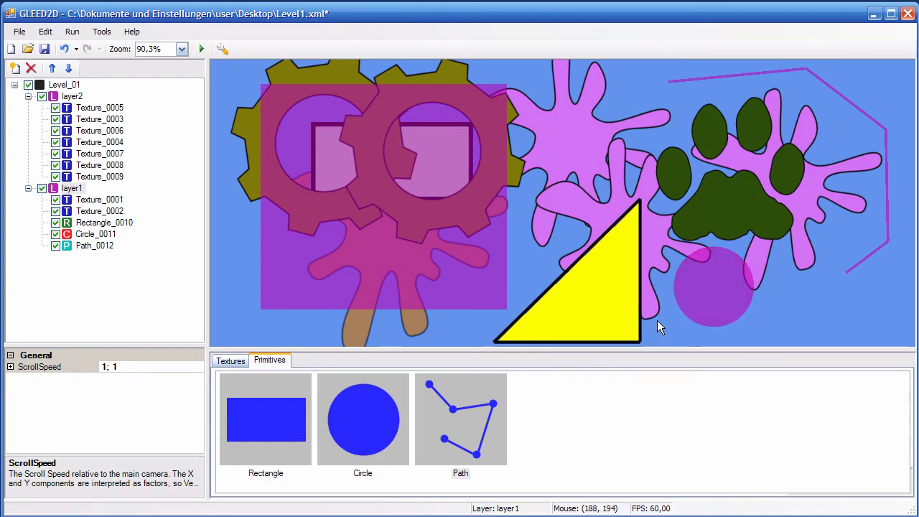
pyautogui.click(709, 298)
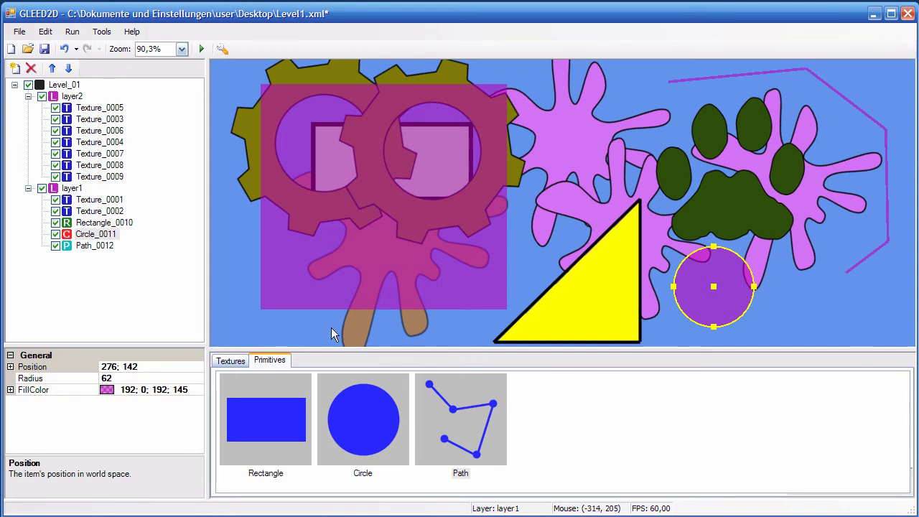
# Start a custom property on Circle_0011 named prop1 with description desc1.
pyautogui.rightClick(103, 240)
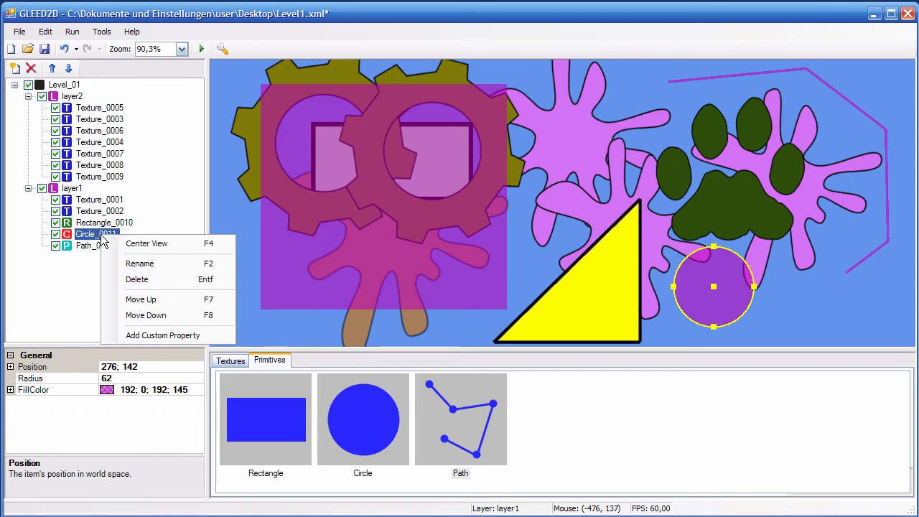
pyautogui.click(132, 335)
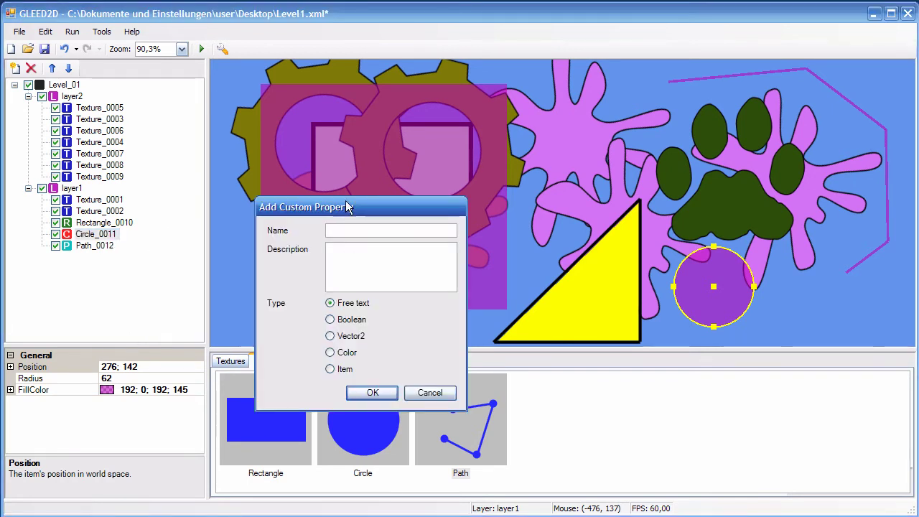
pyautogui.moveTo(346, 208); pyautogui.dragTo(358, 187)
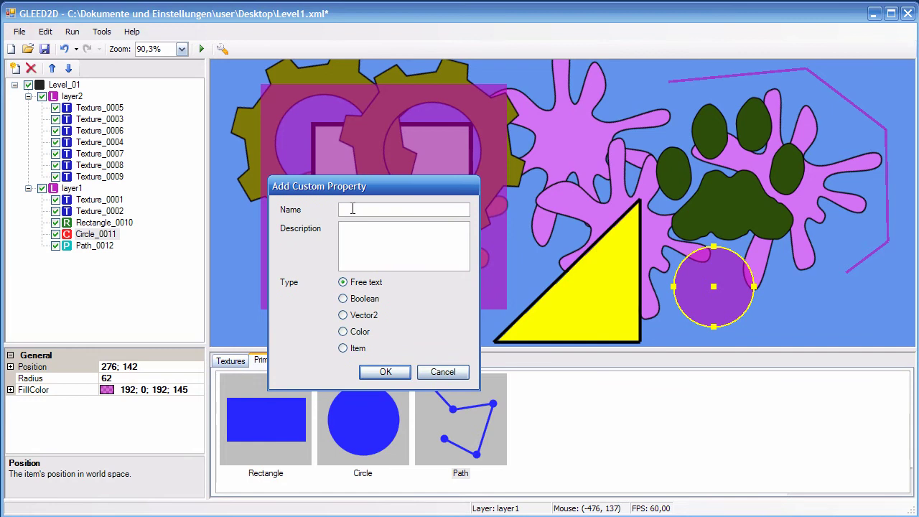
pyautogui.click(377, 210)
pyautogui.write('prop1')
pyautogui.press('Tab')
pyautogui.write('desc1')
pyautogui.click(344, 298)
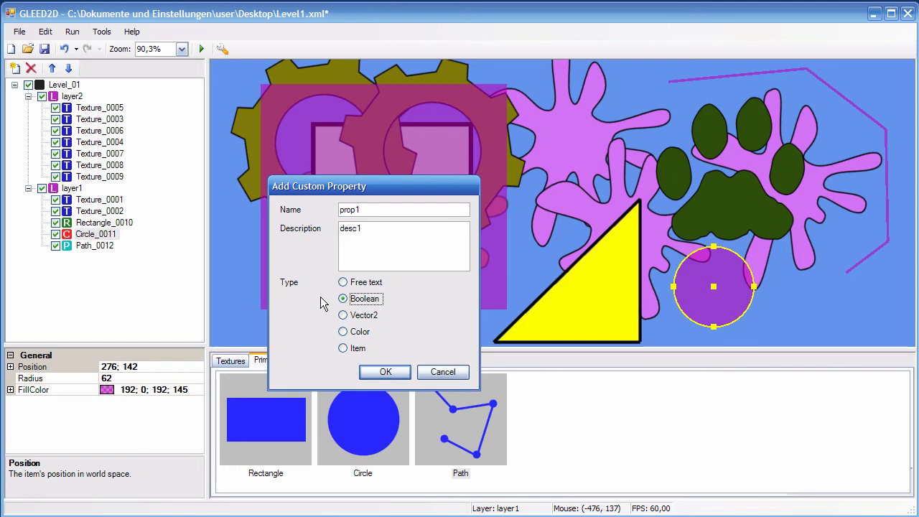
pyautogui.click(356, 320)
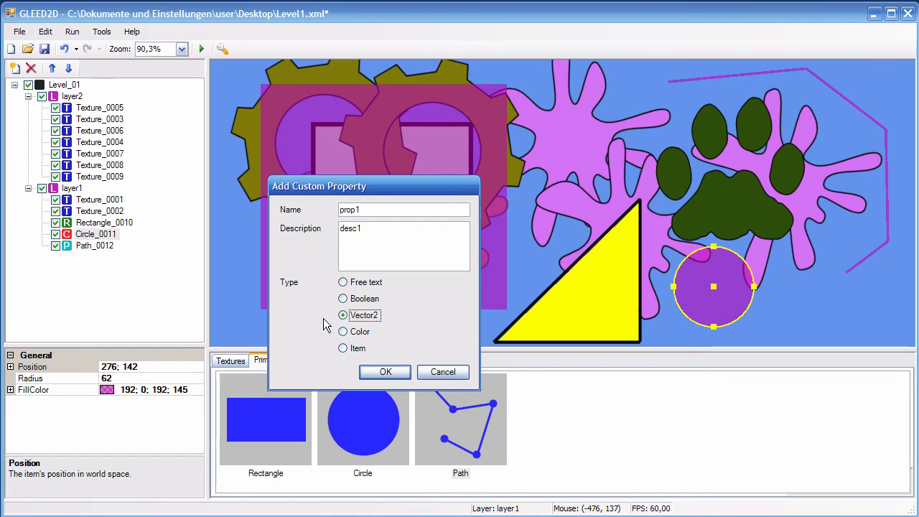
pyautogui.click(343, 331)
pyautogui.click(365, 288)
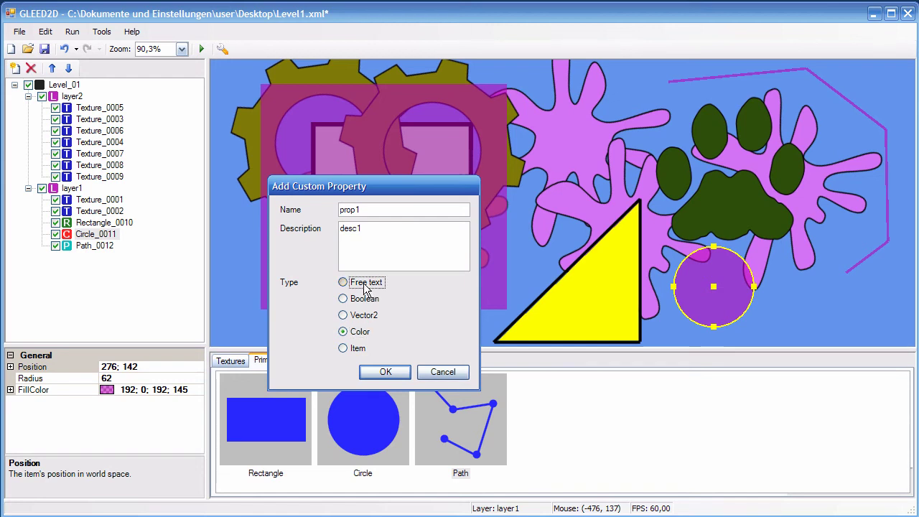
# Add prop1 to Circle_0011 and set its value to 'test'.
pyautogui.click(386, 373)
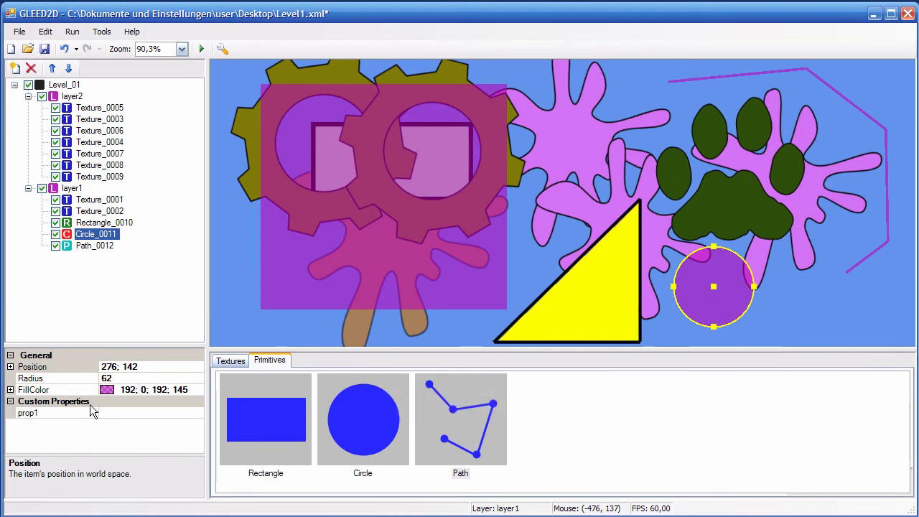
pyautogui.click(37, 414)
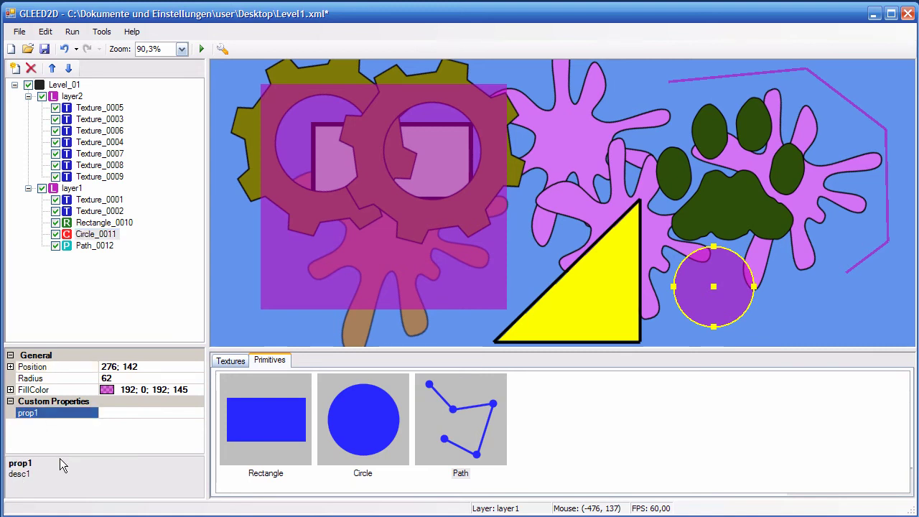
pyautogui.click(113, 412)
pyautogui.write('test')
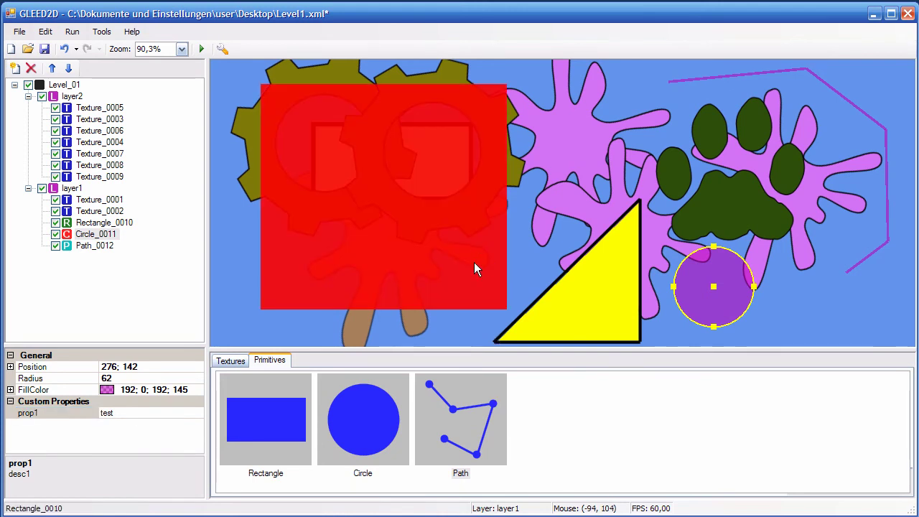
# Add a Boolean property prop2 to Circle_0011, leaving its value False.
pyautogui.rightClick(88, 240)
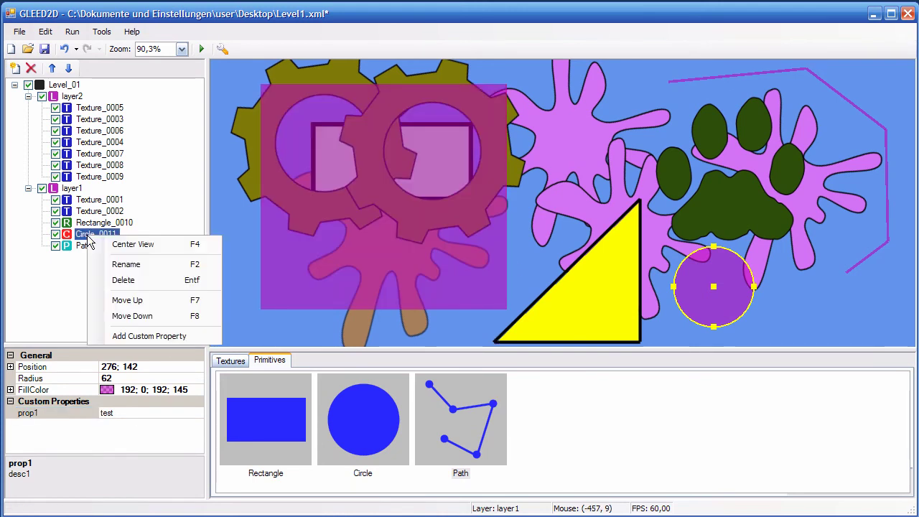
pyautogui.click(177, 333)
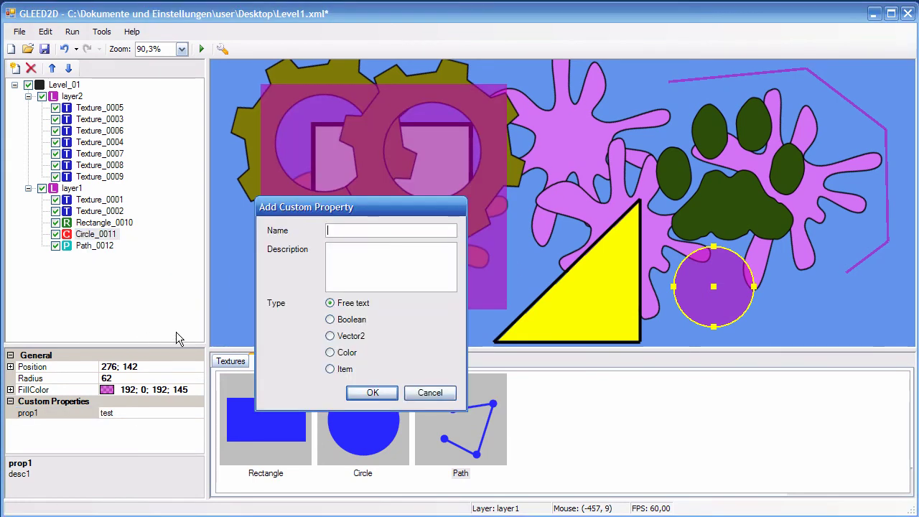
pyautogui.click(344, 319)
pyautogui.click(348, 230)
pyautogui.write('prop2')
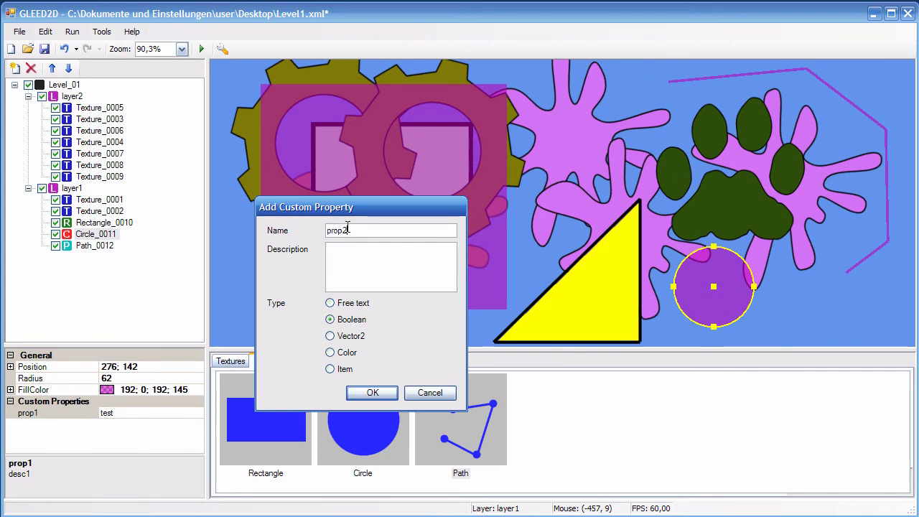
pyautogui.click(383, 394)
pyautogui.click(128, 424)
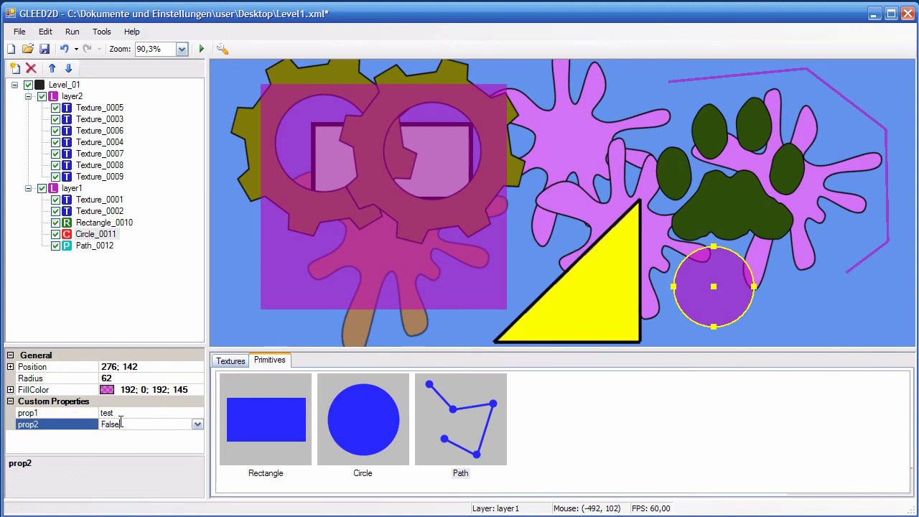
pyautogui.click(199, 425)
pyautogui.click(179, 435)
pyautogui.click(201, 424)
pyautogui.click(185, 448)
# Add a Vector2 property prop3 to Circle_0011.
pyautogui.rightClick(104, 239)
pyautogui.click(164, 335)
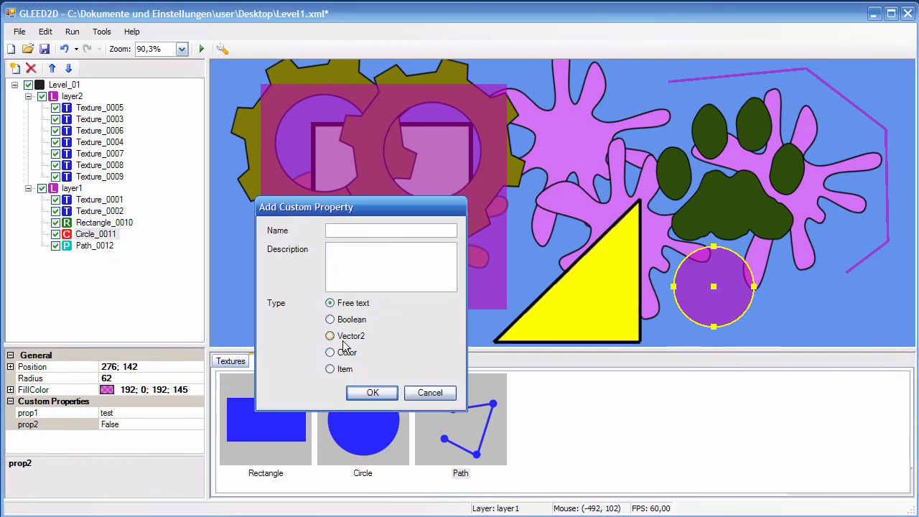
pyautogui.click(346, 340)
pyautogui.click(348, 230)
pyautogui.write('prop3')
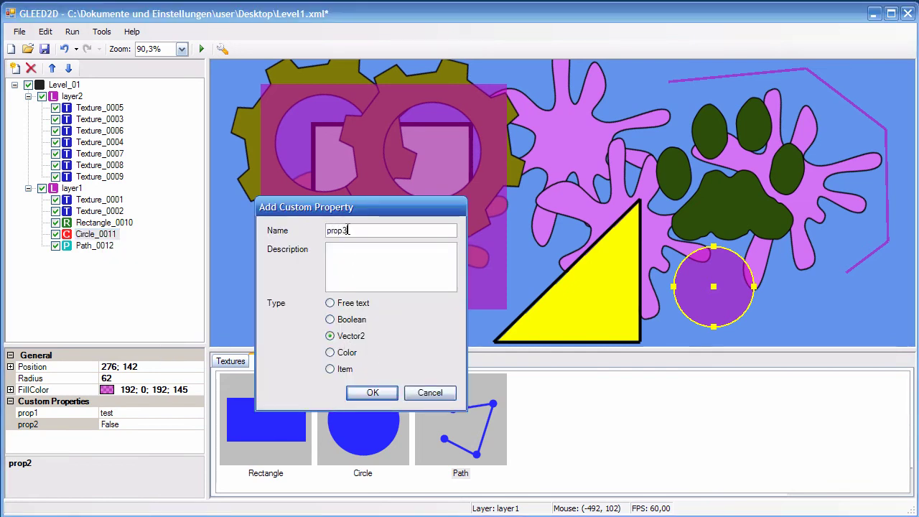
pyautogui.click(373, 393)
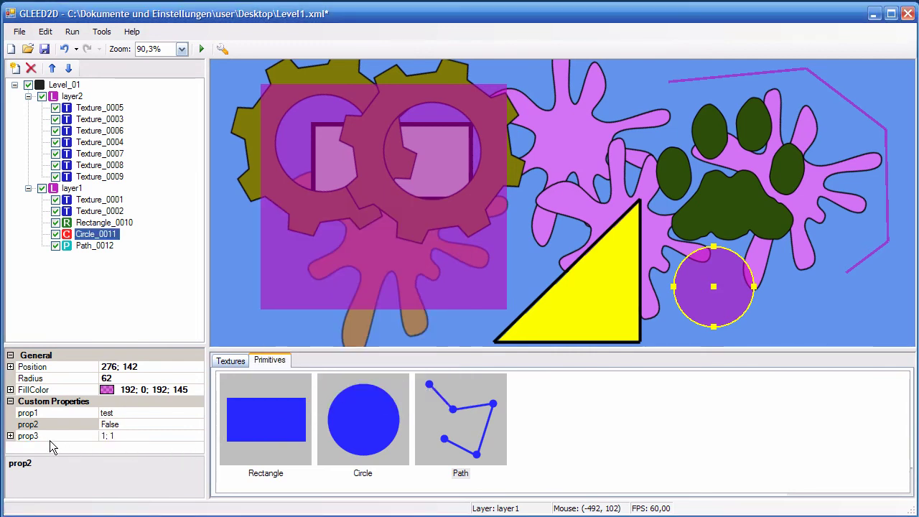
# Inspect prop3's X and Y values of 1 and enlarge the property list.
pyautogui.click(10, 436)
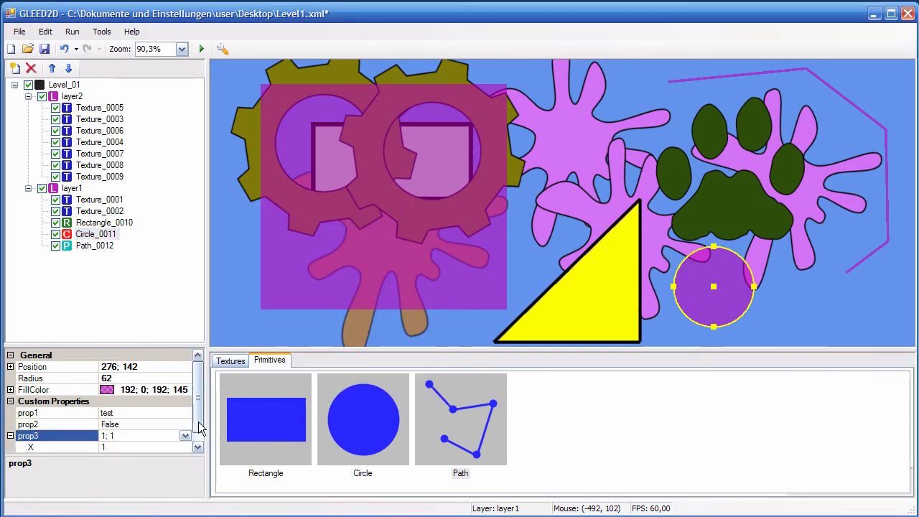
pyautogui.scroll(-1, 198, 399)
pyautogui.click(128, 436)
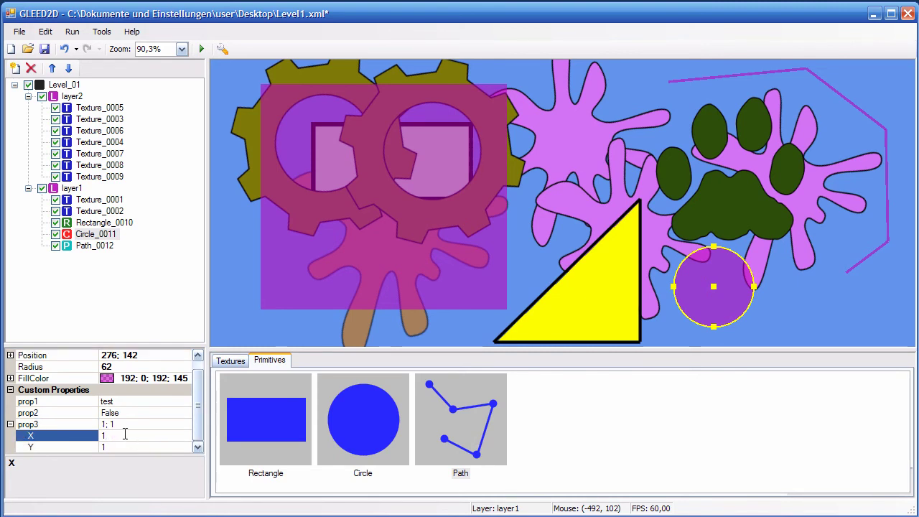
pyautogui.click(121, 446)
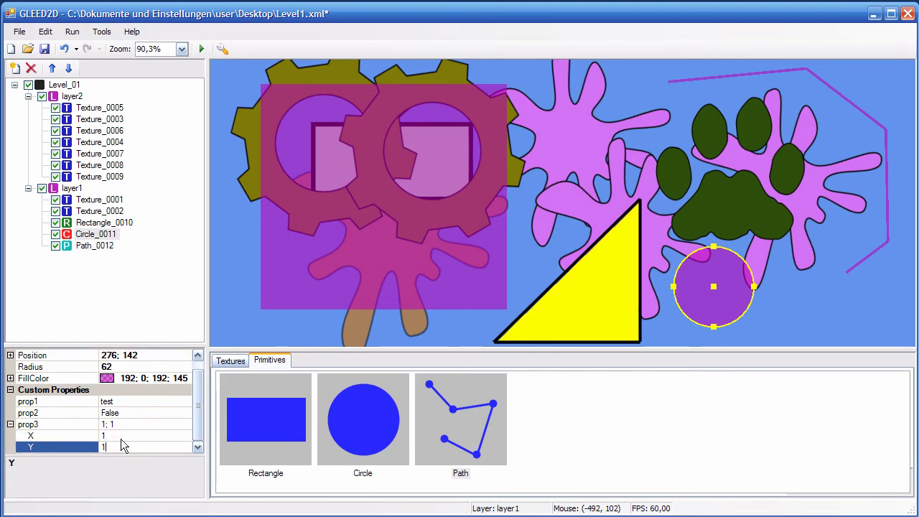
pyautogui.click(121, 435)
pyautogui.click(140, 426)
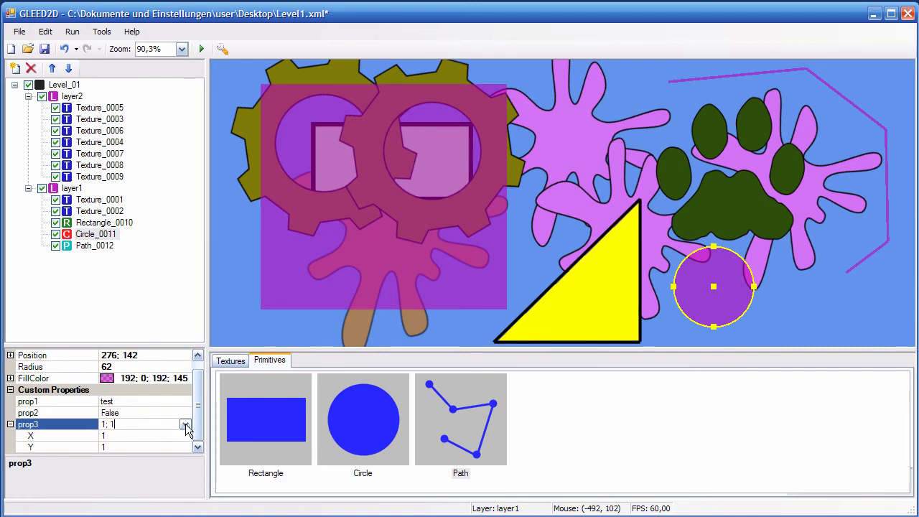
pyautogui.click(185, 425)
pyautogui.click(185, 425)
pyautogui.moveTo(155, 347); pyautogui.dragTo(160, 223)
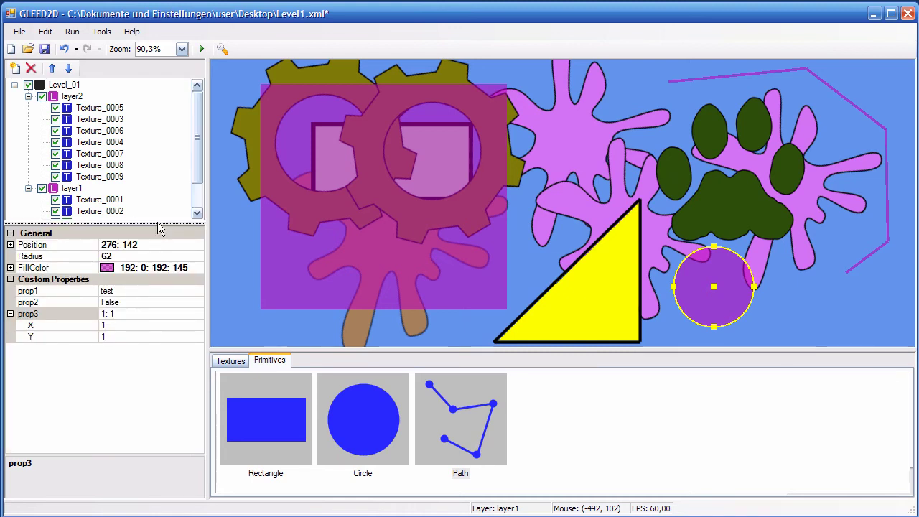
# Enter X 4 and Y 4 in prop3's vector editor, giving 4; 4.
pyautogui.click(148, 314)
pyautogui.click(196, 314)
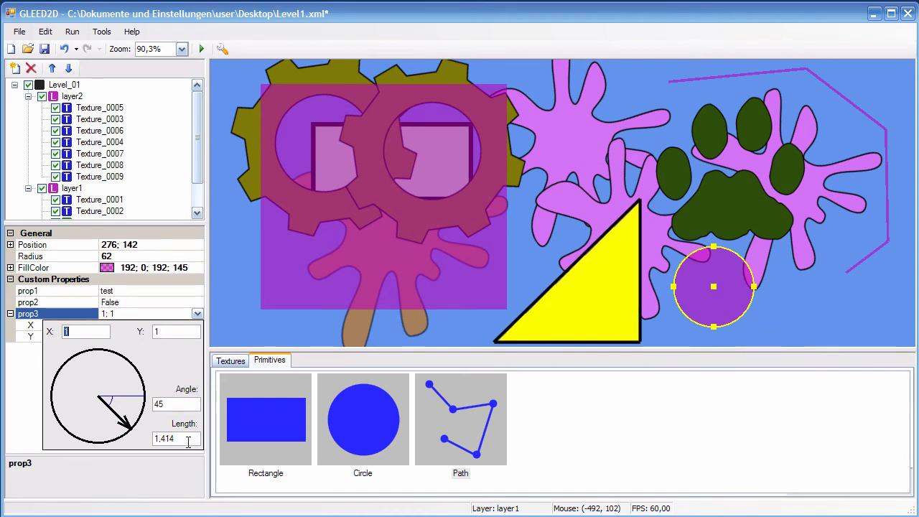
pyautogui.moveTo(115, 417); pyautogui.dragTo(116, 380)
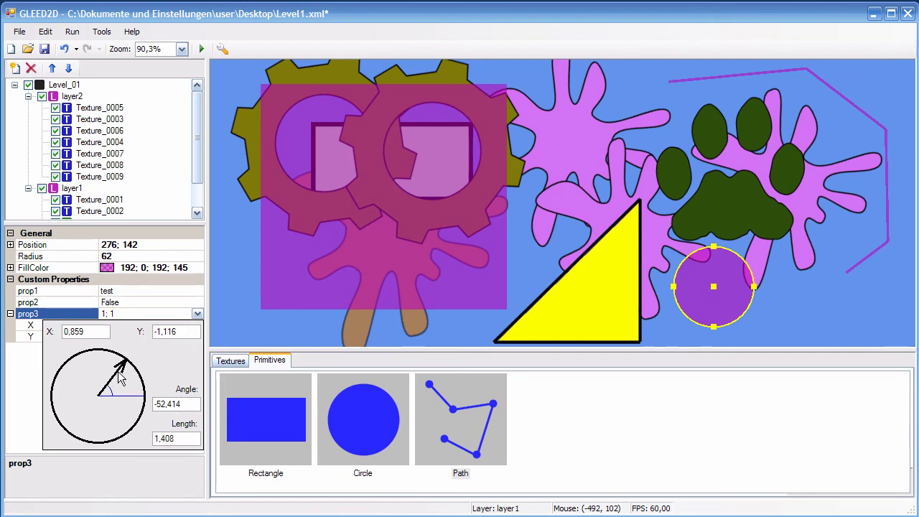
pyautogui.moveTo(119, 376); pyautogui.dragTo(47, 329)
pyautogui.write('4')
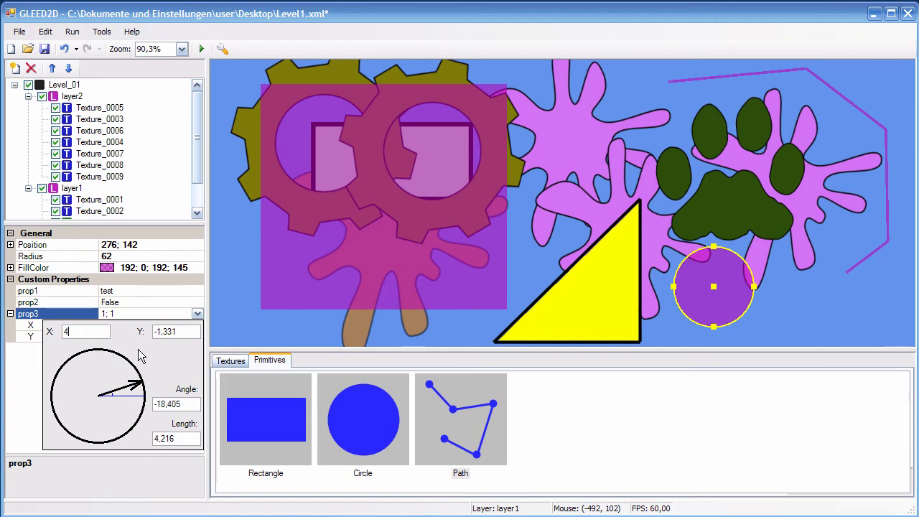
pyautogui.moveTo(178, 331); pyautogui.dragTo(153, 331)
pyautogui.write('4')
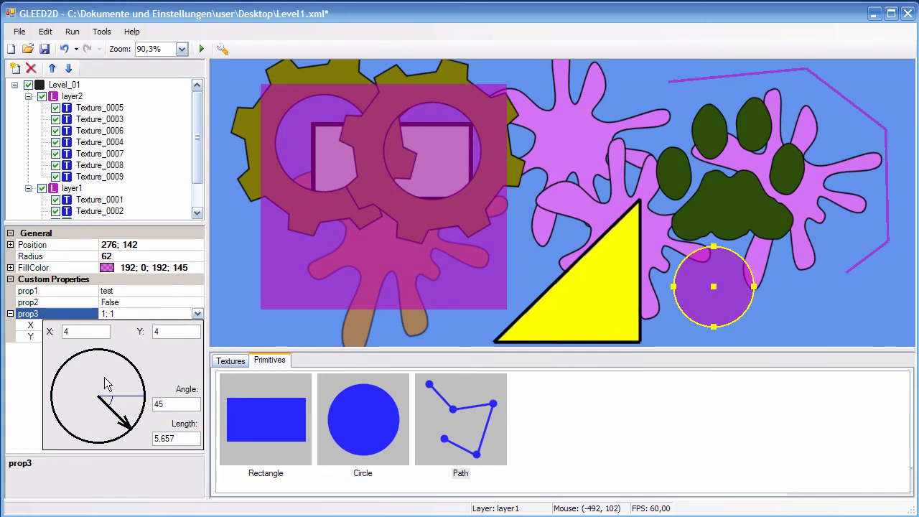
pyautogui.click(30, 373)
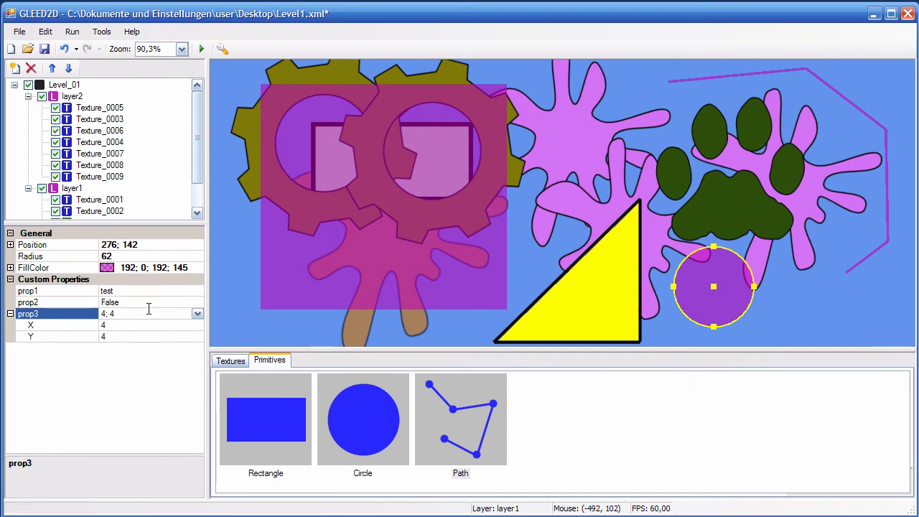
# Add a Color property named prop4 to Circle_0011.
pyautogui.click(10, 314)
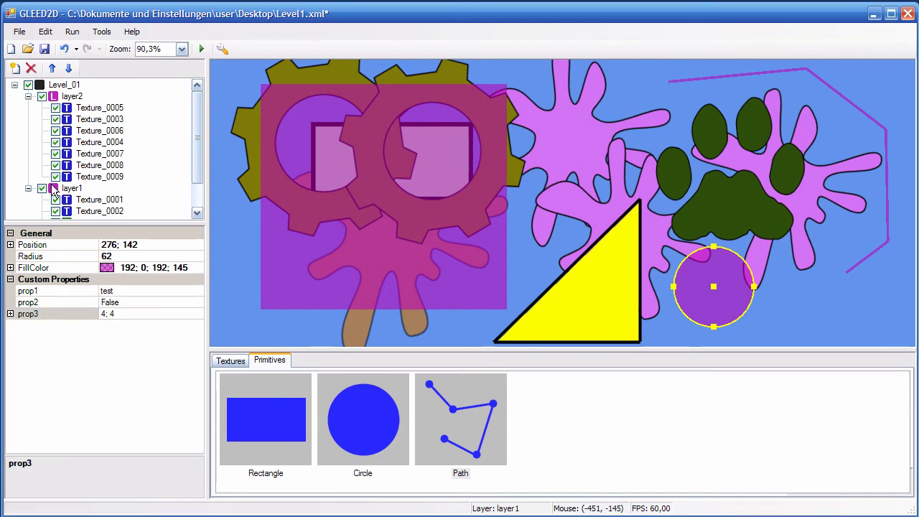
pyautogui.moveTo(201, 149); pyautogui.dragTo(199, 194)
pyautogui.rightClick(96, 200)
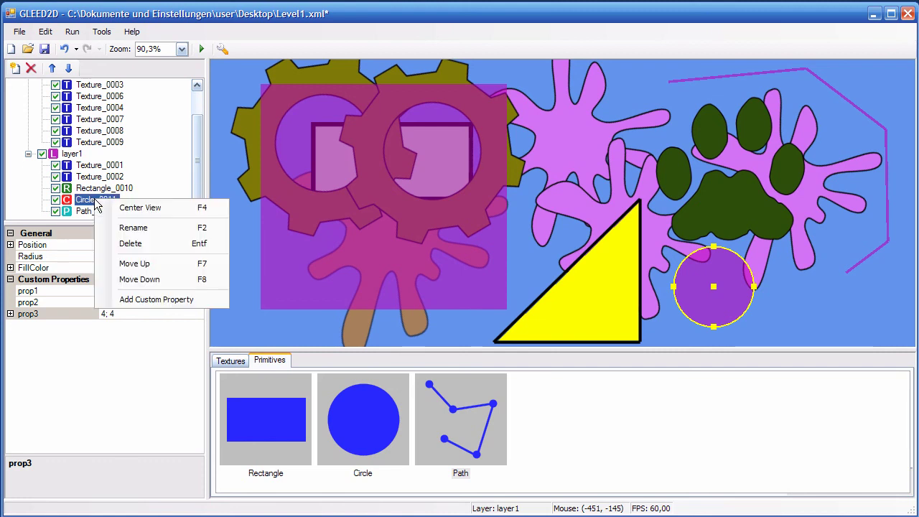
pyautogui.click(155, 302)
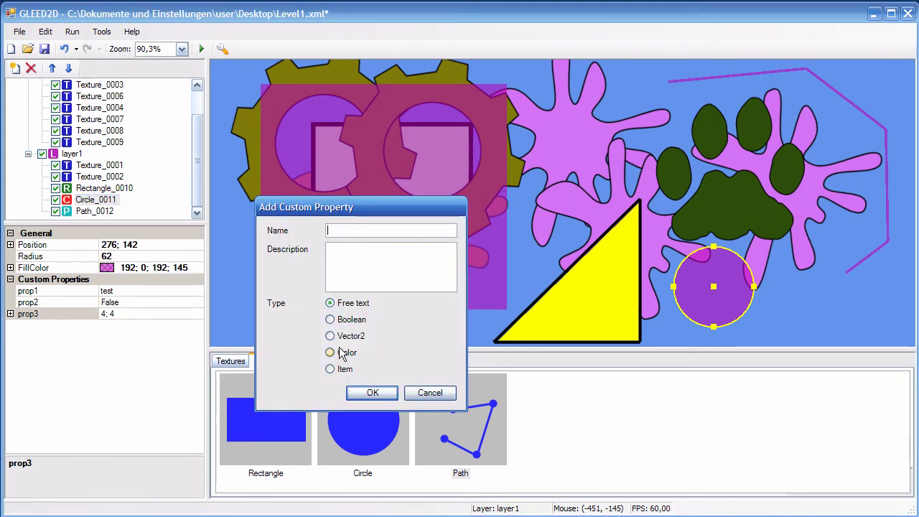
pyautogui.click(330, 352)
pyautogui.click(371, 232)
pyautogui.write('prop4')
pyautogui.click(372, 394)
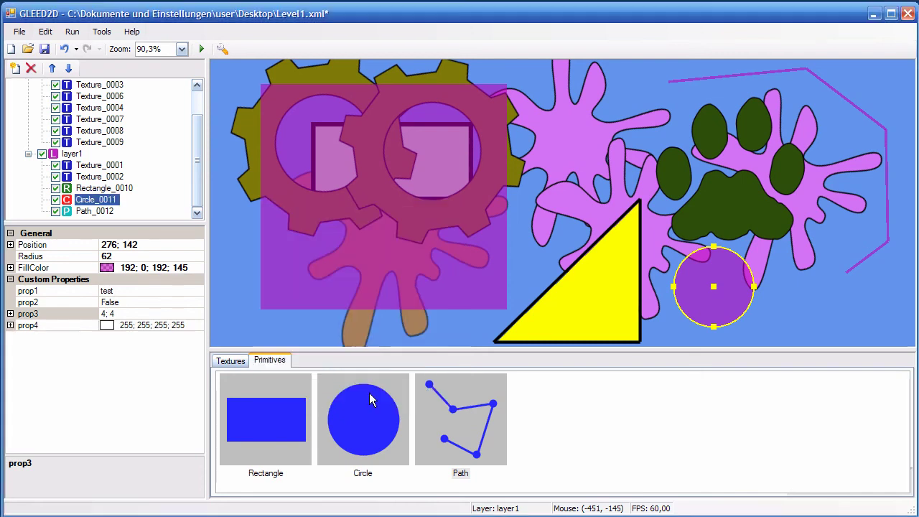
# Set prop4 to the light-green swatch, 128; 255; 128; 255.
pyautogui.click(126, 325)
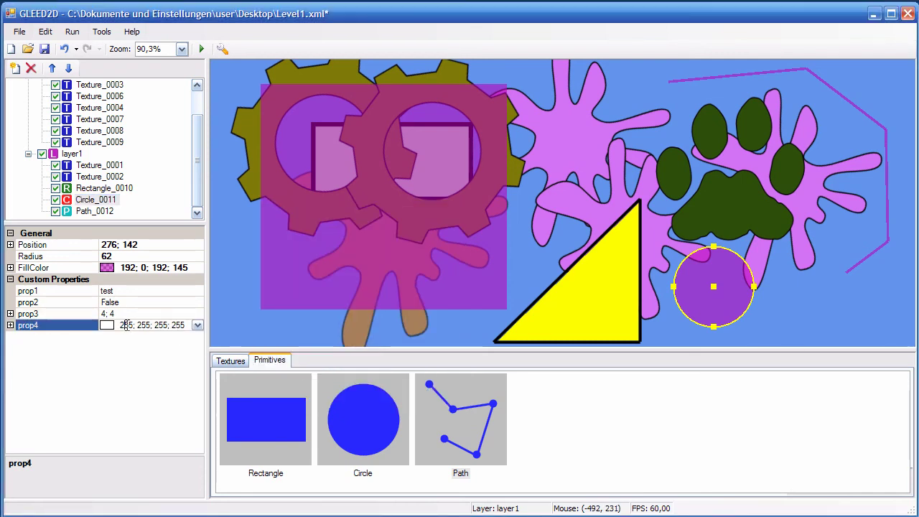
pyautogui.click(198, 325)
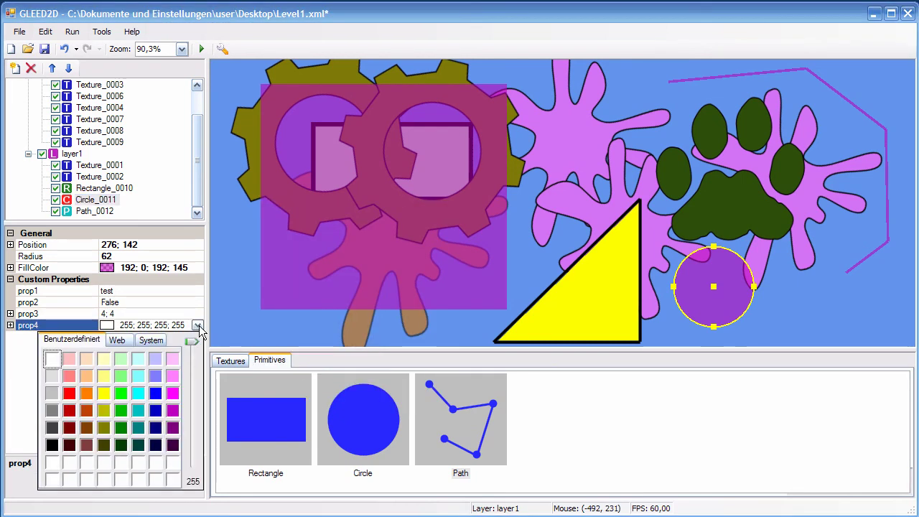
pyautogui.click(120, 375)
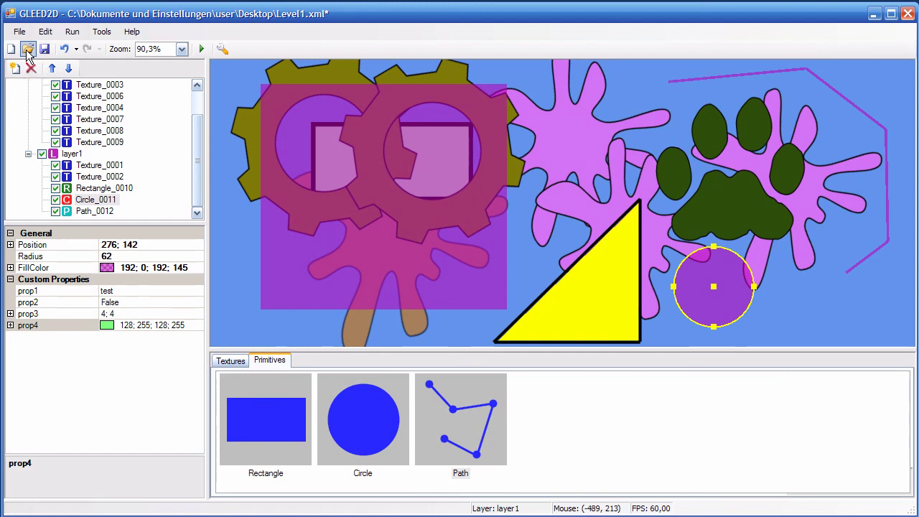
# Add an empty Item-link property prop5 to Circle_0011 and move the circle to 240; 109.
pyautogui.rightClick(91, 199)
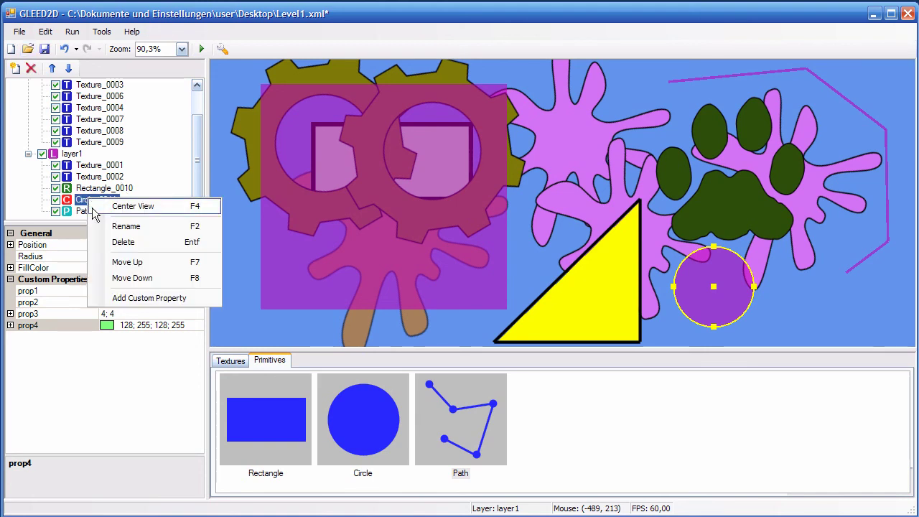
pyautogui.click(143, 296)
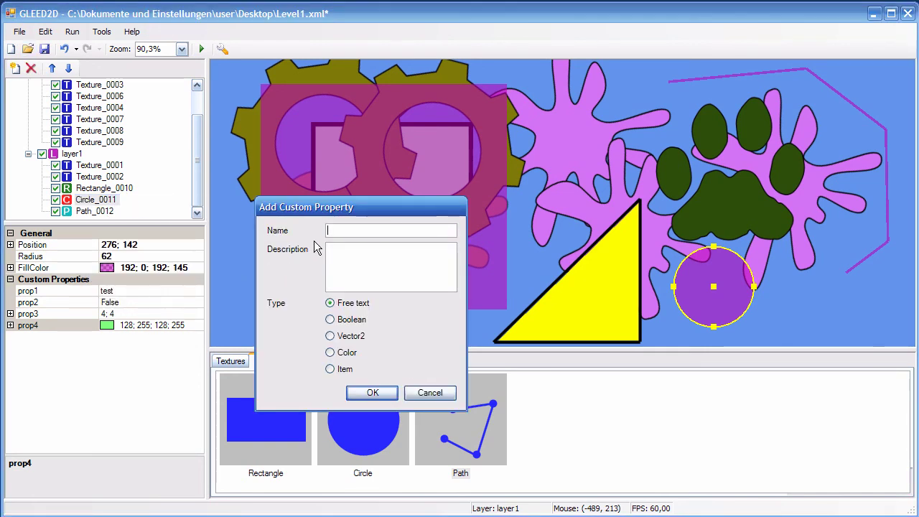
pyautogui.write('prop5')
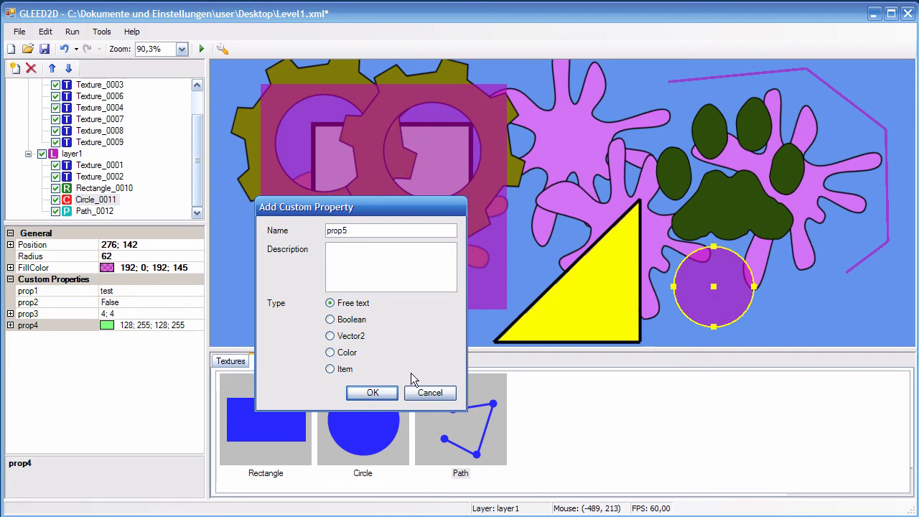
pyautogui.click(331, 370)
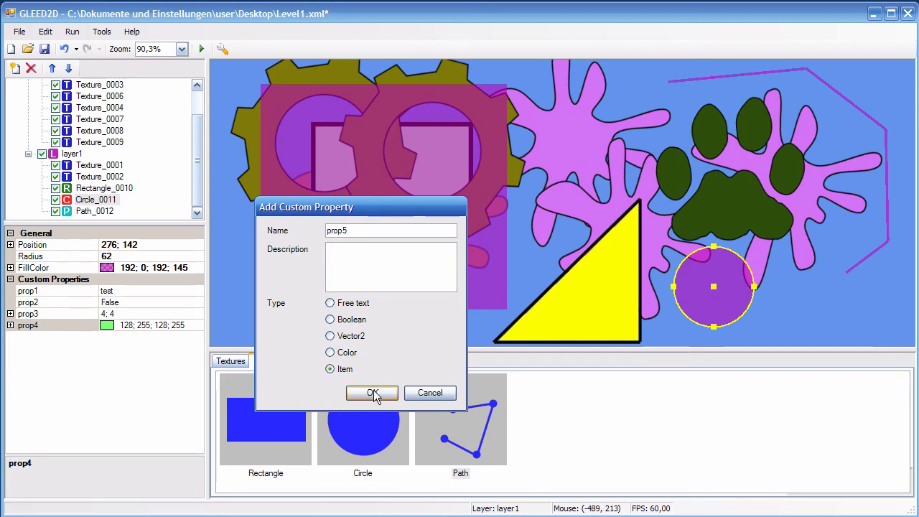
pyautogui.click(373, 394)
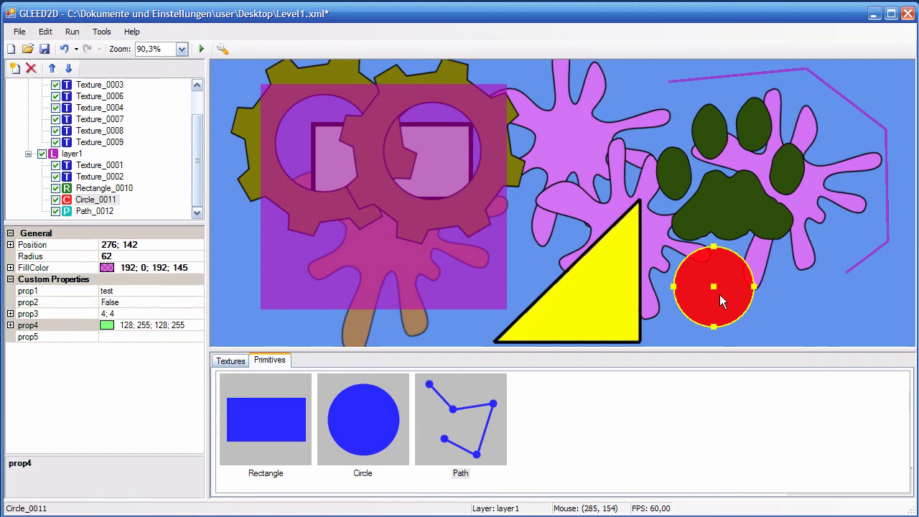
pyautogui.moveTo(719, 303); pyautogui.dragTo(696, 286)
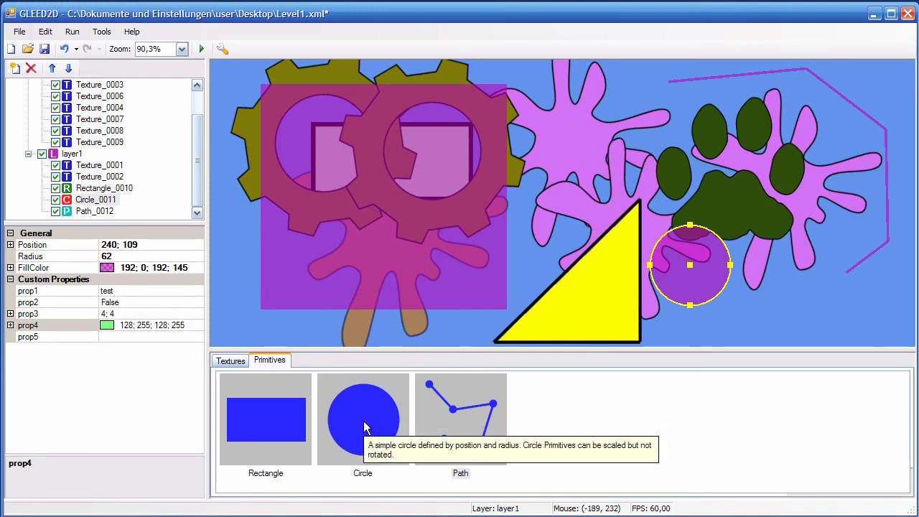
# Draw a small circle, Circle_0013, near the top right of the level.
pyautogui.click(341, 402)
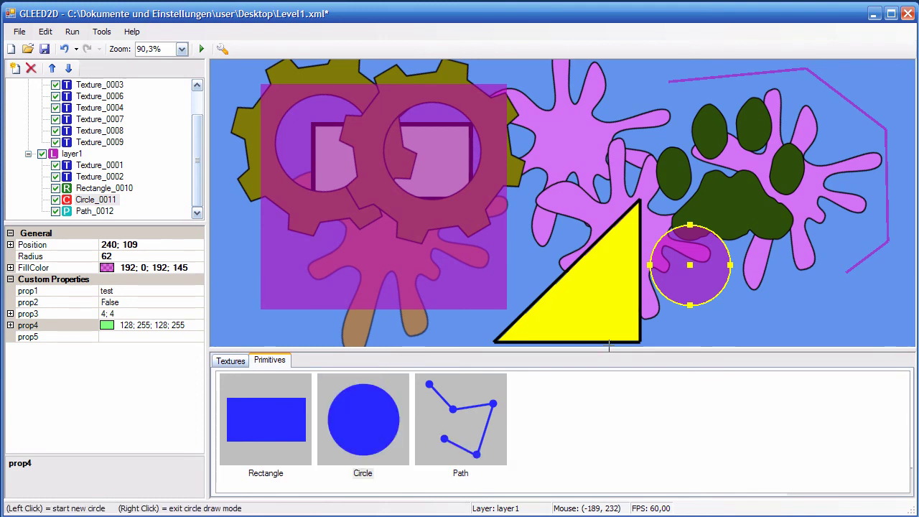
pyautogui.click(843, 122)
pyautogui.click(864, 129)
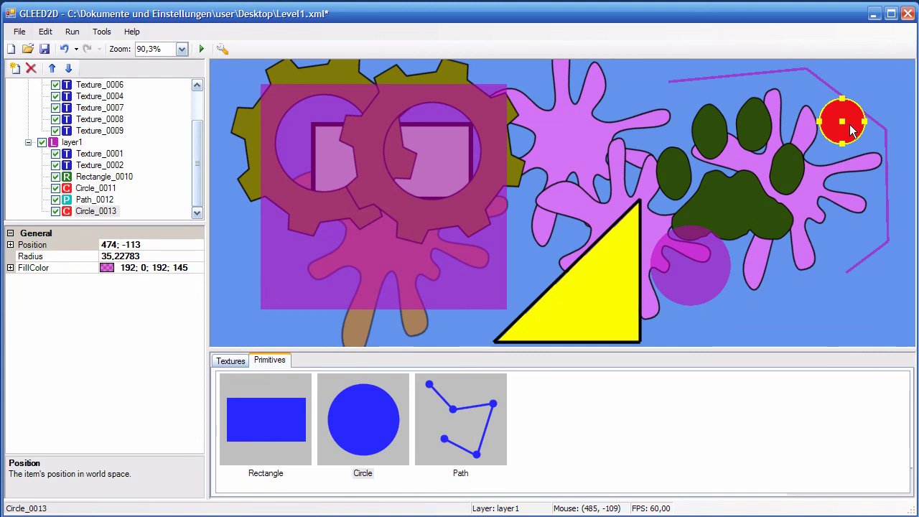
# Reselect Circle_0011 and bring up its prop5 item property for linking.
pyautogui.click(700, 274)
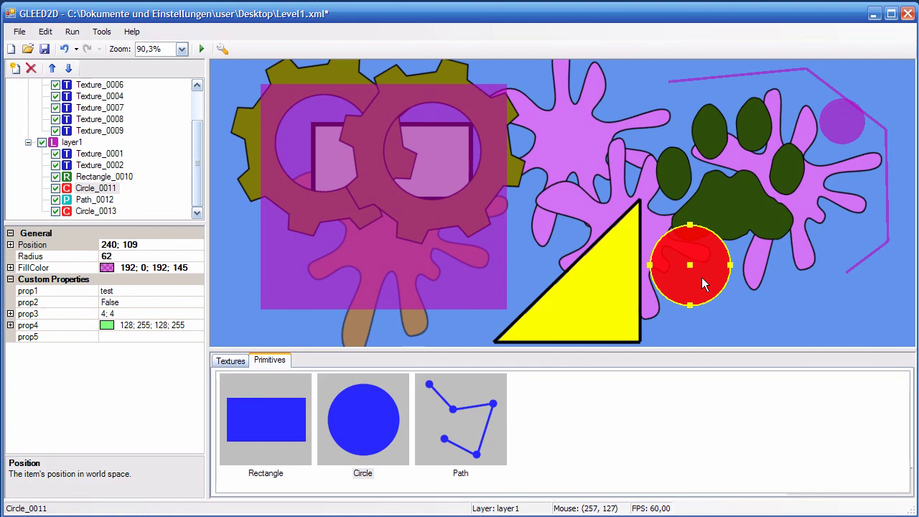
pyautogui.click(841, 121)
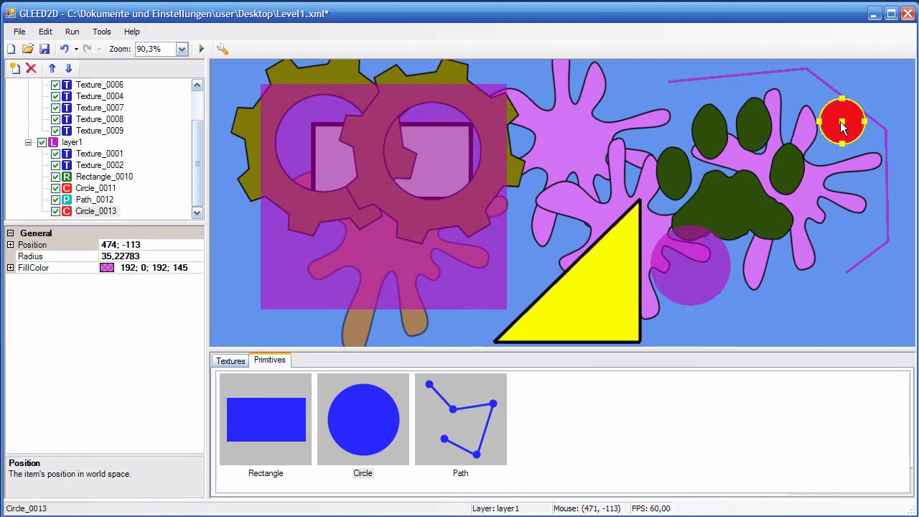
pyautogui.click(712, 249)
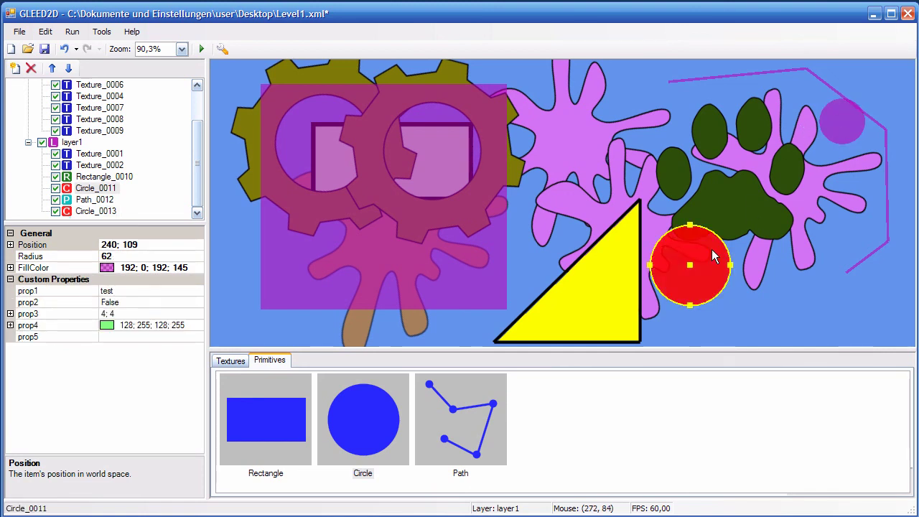
pyautogui.click(44, 338)
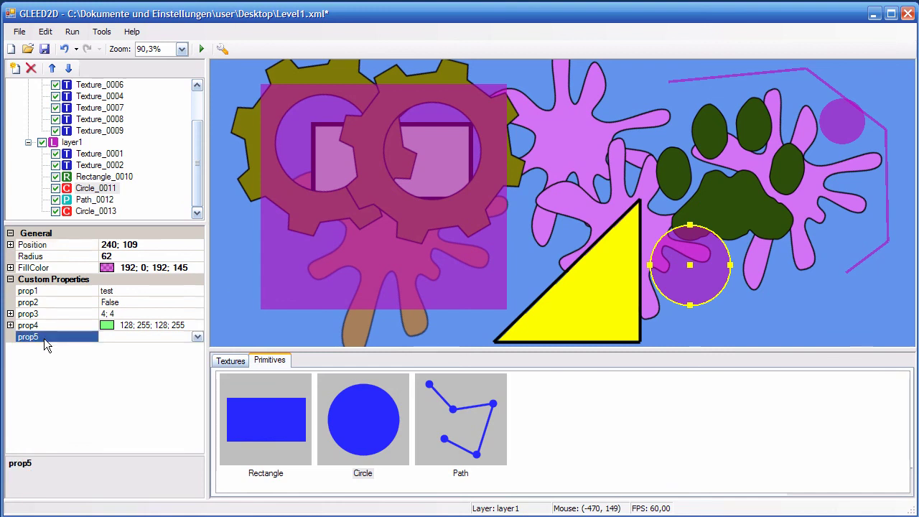
# Set Circle_0011's prop5 to Circle_0013, picked from layer1 in the item tree.
pyautogui.click(197, 336)
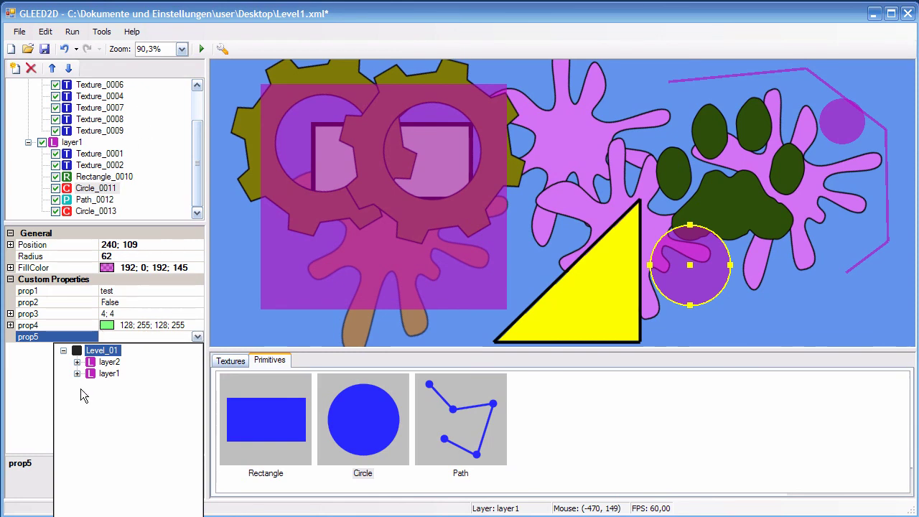
pyautogui.click(838, 121)
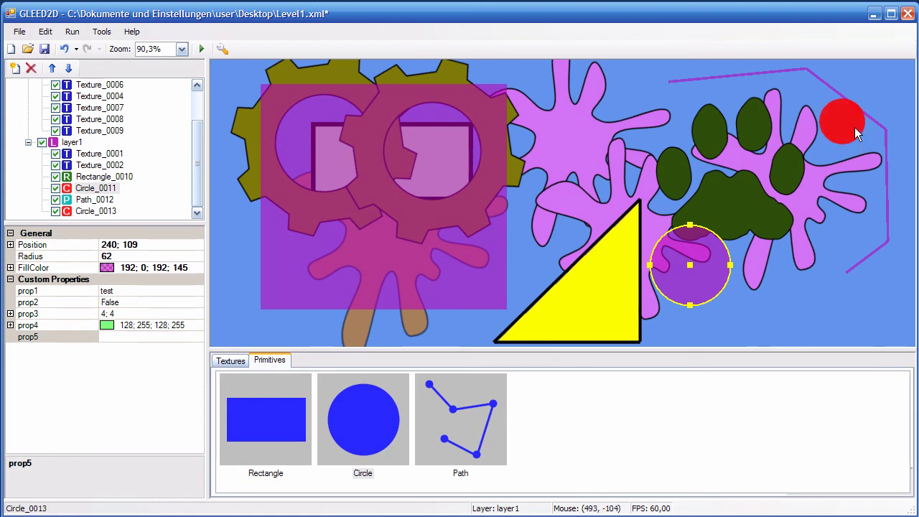
pyautogui.click(143, 337)
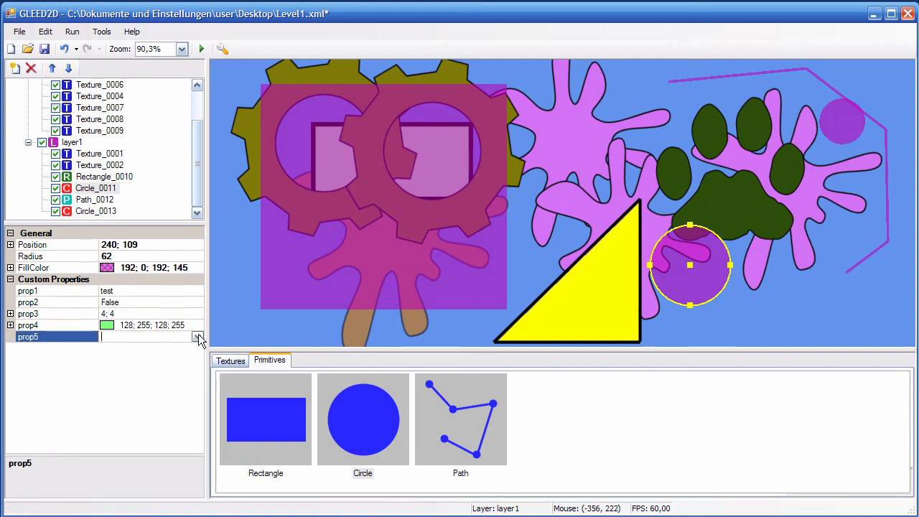
pyautogui.click(198, 336)
pyautogui.click(77, 373)
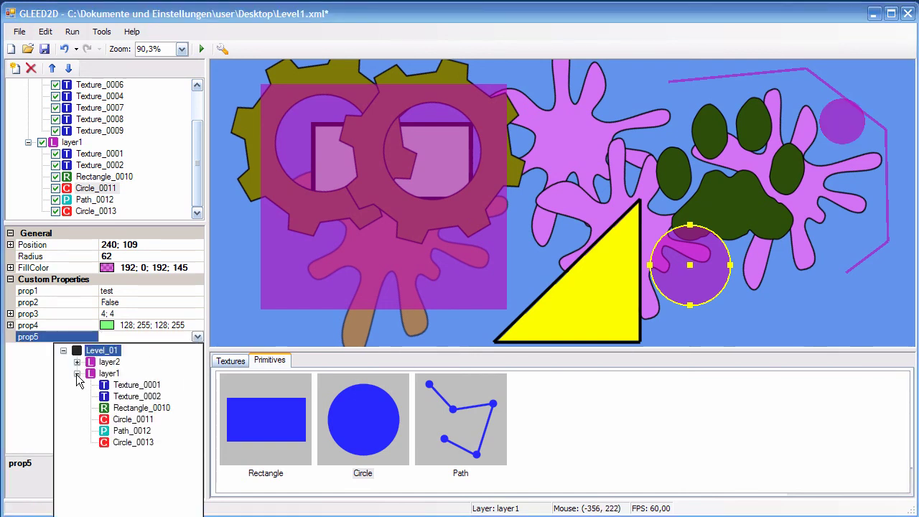
pyautogui.click(118, 443)
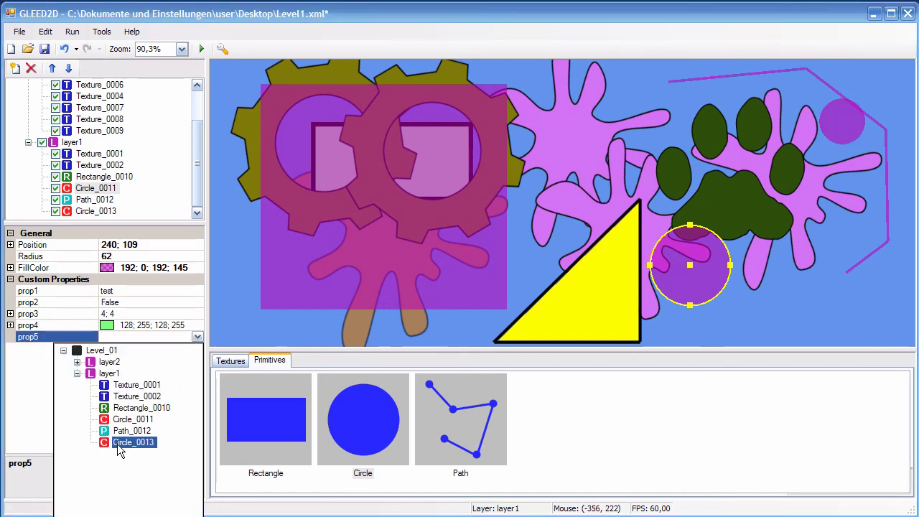
pyautogui.click(31, 444)
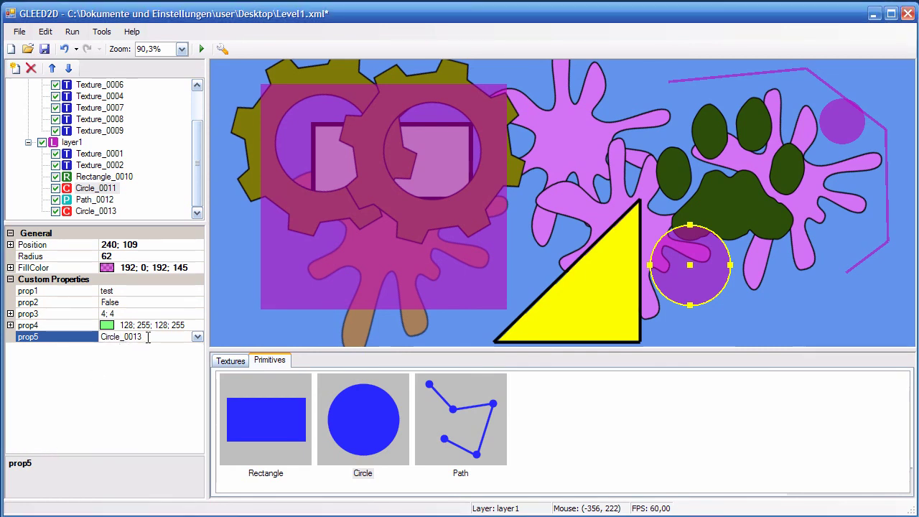
pyautogui.click(53, 328)
pyautogui.click(55, 336)
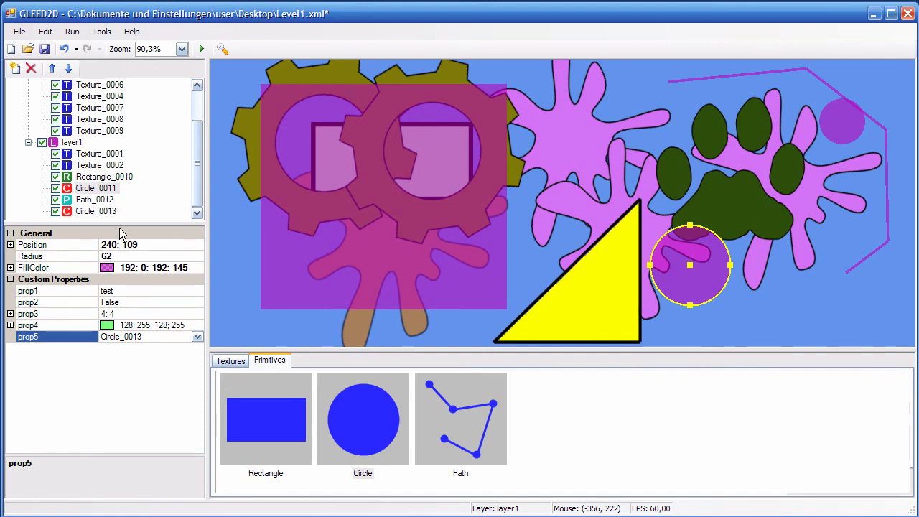